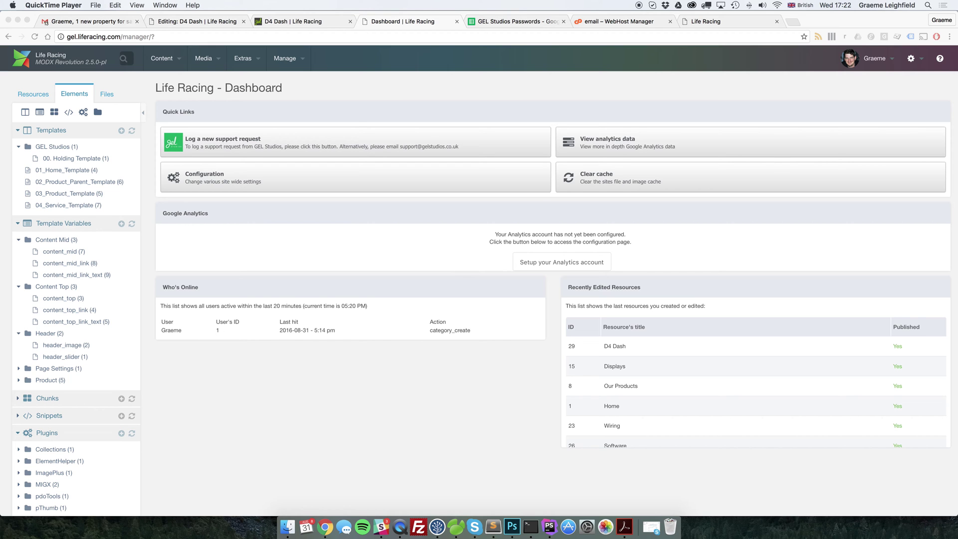
# Bring the Life Racing design PDF, showing its Related Products section, to the front
pyautogui.press('super+Tab')
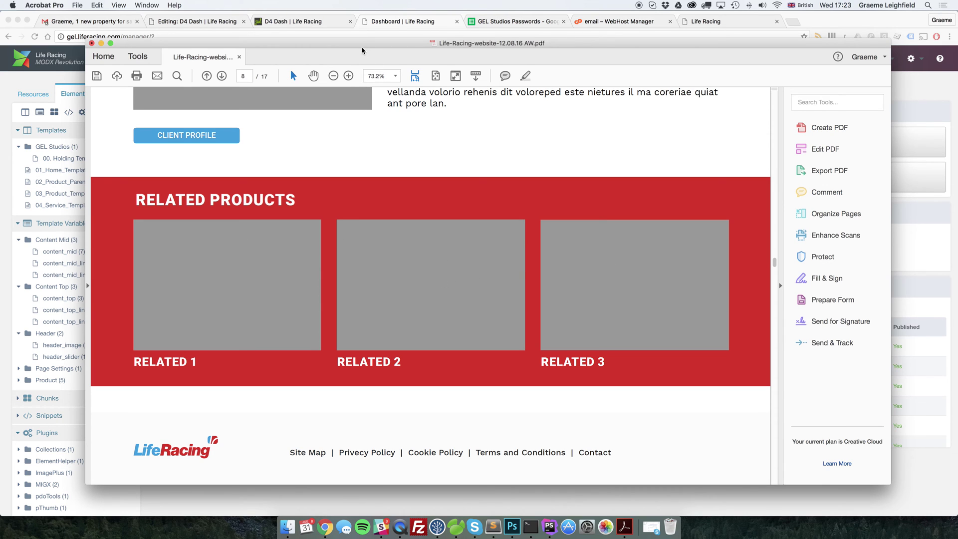
# Move the design PDF aside and hide Acrobat to get back to the MODX manager
pyautogui.moveTo(362, 45); pyautogui.dragTo(954, 97)
pyautogui.press('super+h')
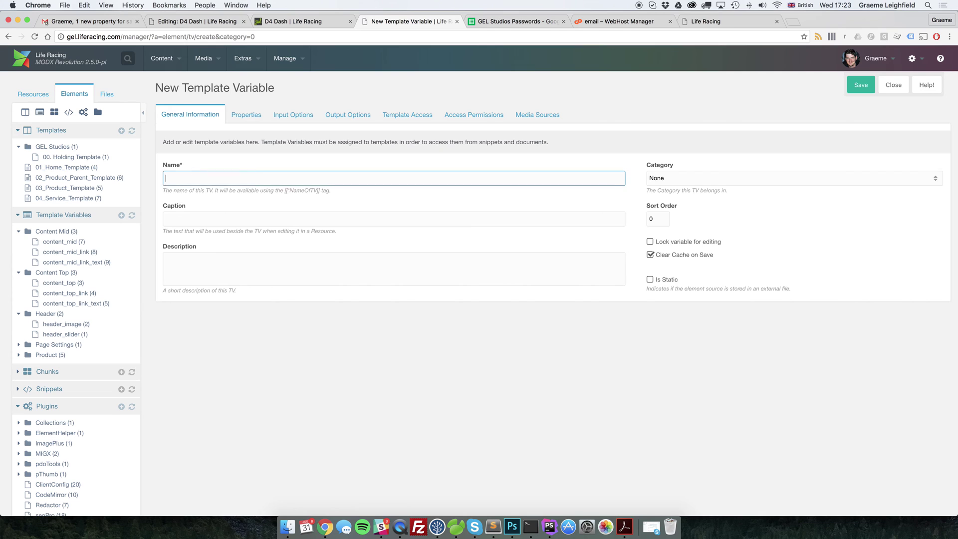
# Name the new template variable 'related' and place it in the Related category
pyautogui.write('related')
pyautogui.press('Tab')
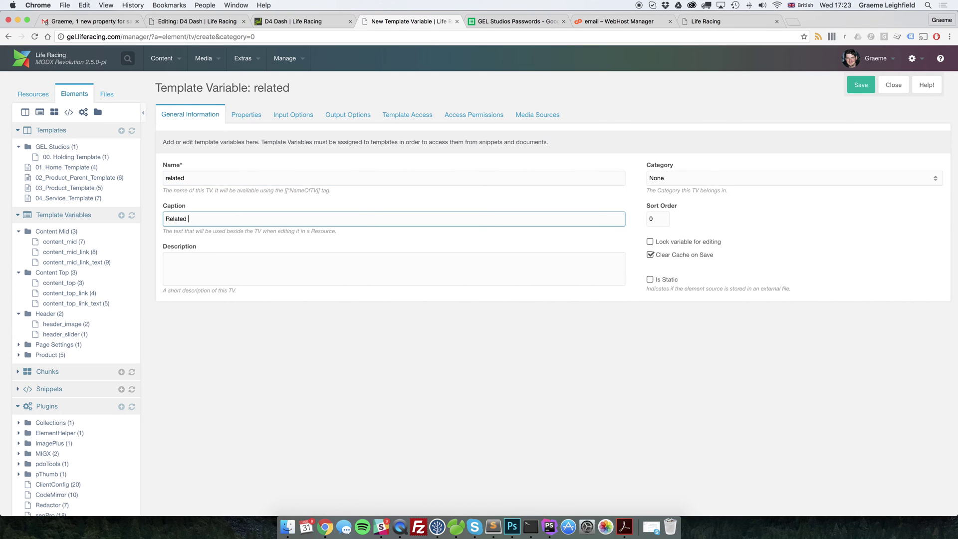
pyautogui.click(688, 179)
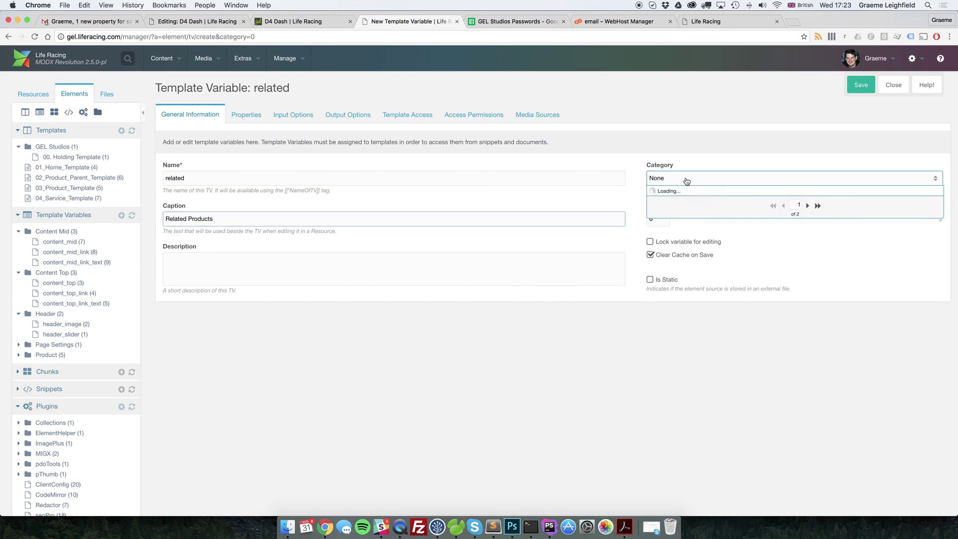
pyautogui.scroll(-5, 709, 265)
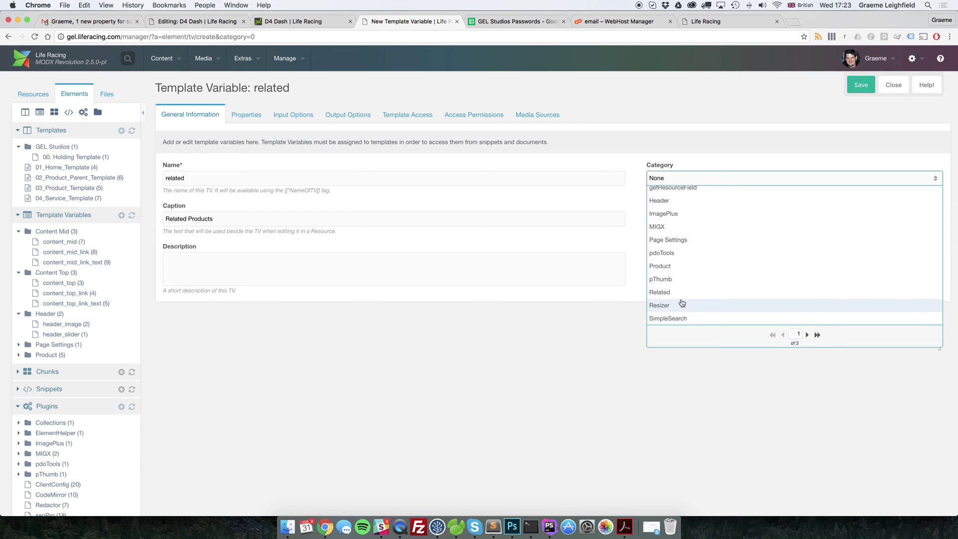
pyautogui.click(681, 302)
# Set the variable's input type to migx with configurations related_products
pyautogui.click(288, 115)
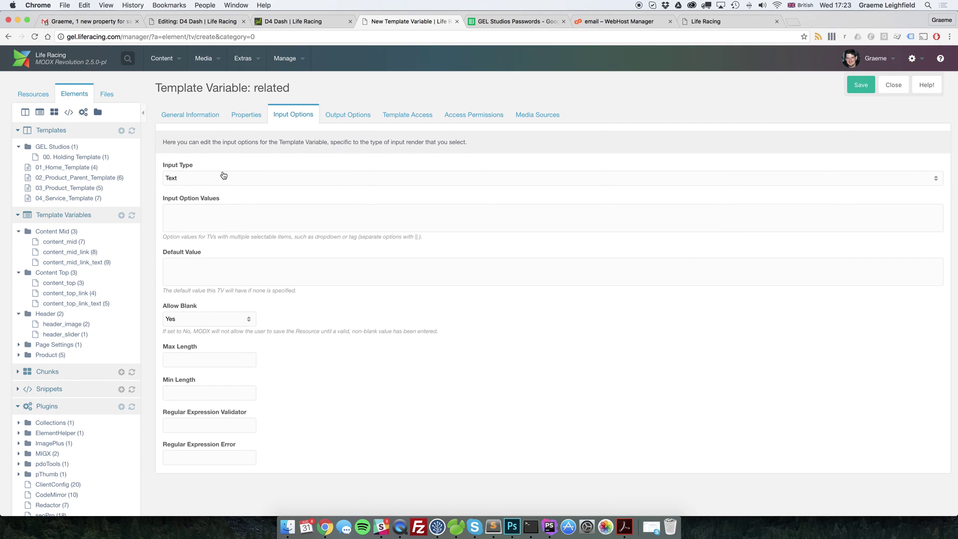
pyautogui.click(222, 178)
pyautogui.scroll(-3, 215, 268)
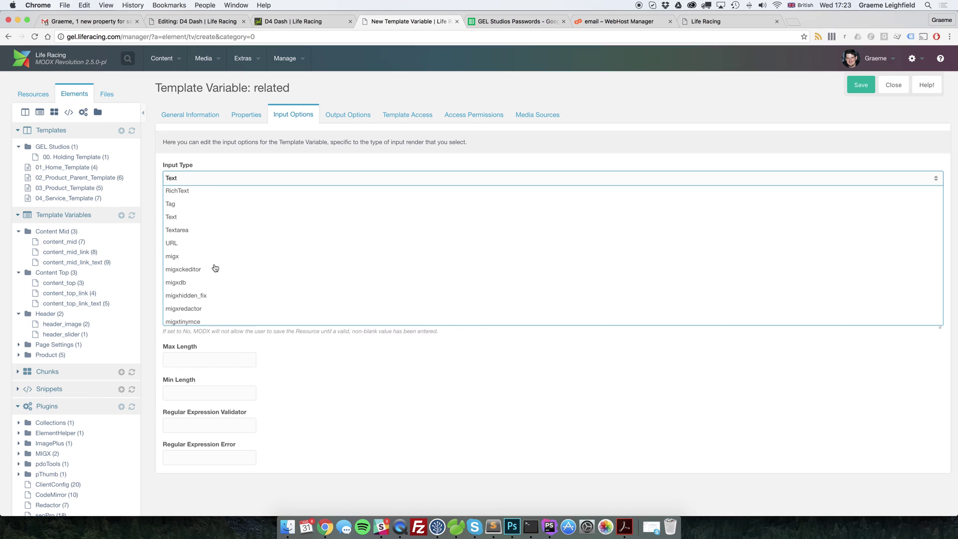
pyautogui.click(196, 258)
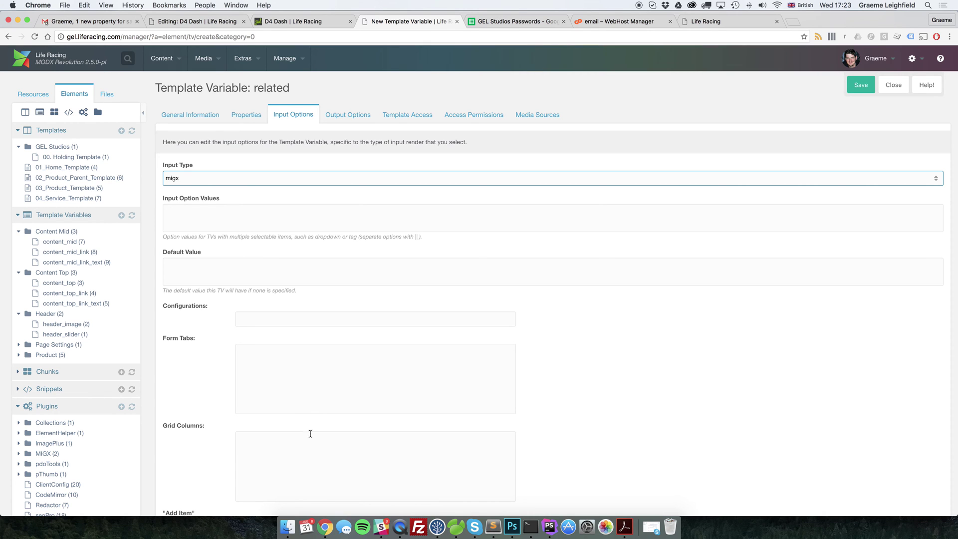
pyautogui.click(307, 402)
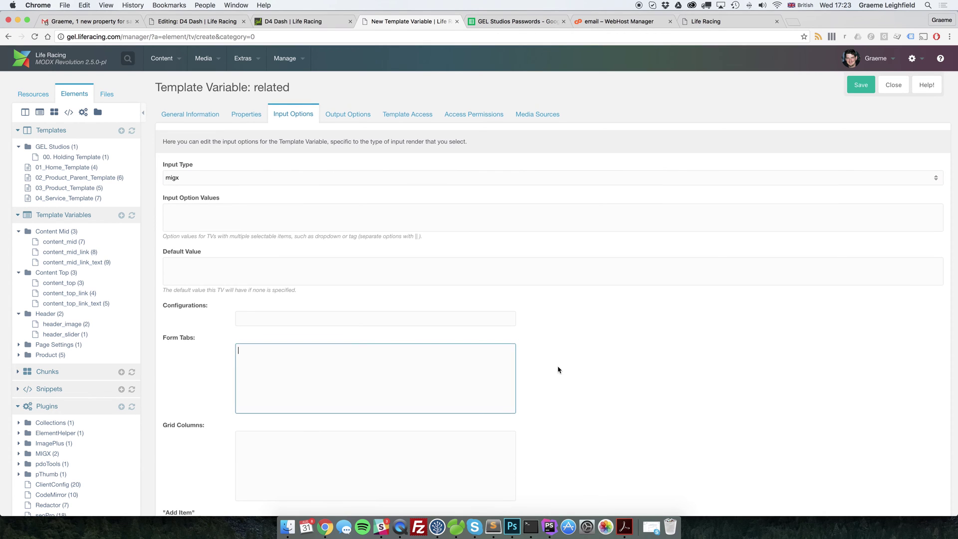
pyautogui.scroll(-2, 350, 357)
pyautogui.scroll(2, 343, 414)
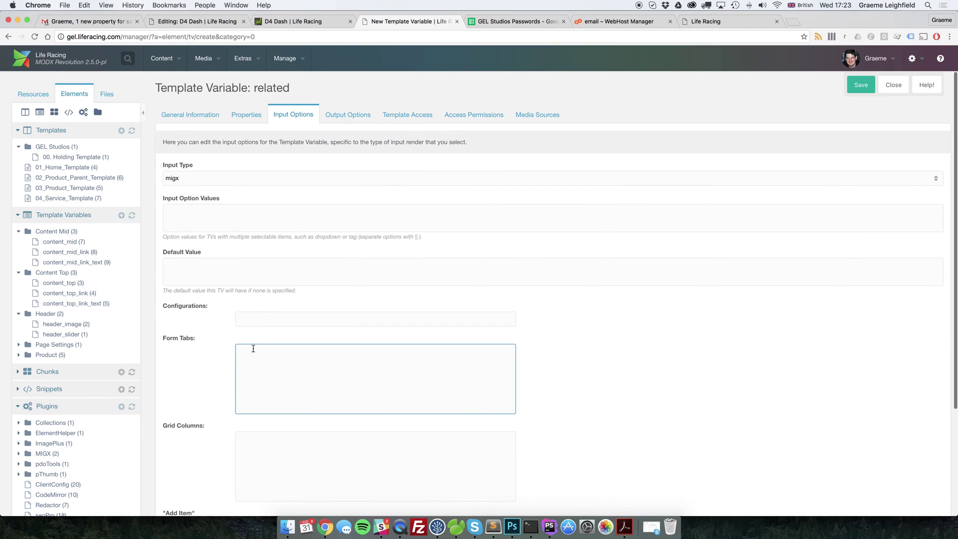
pyautogui.click(253, 318)
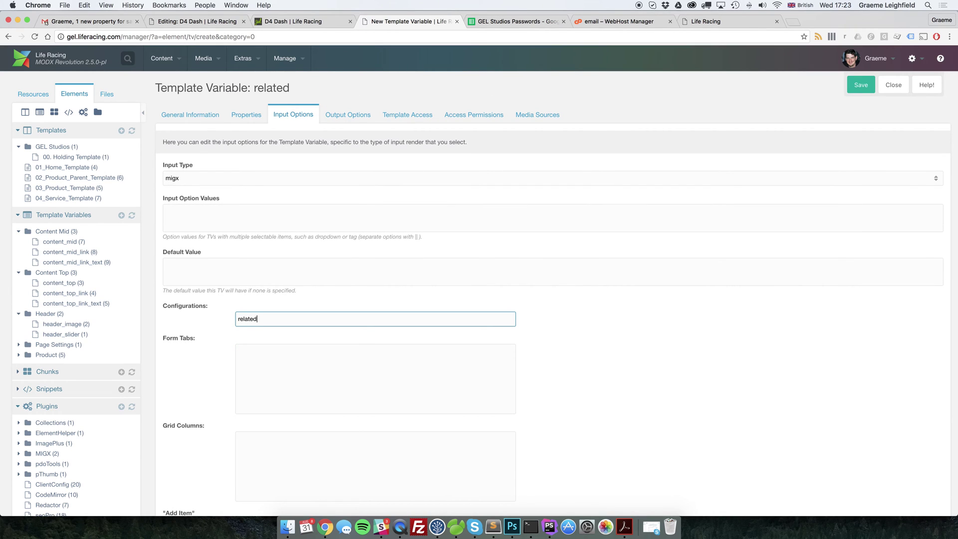
pyautogui.press('super+a')
pyautogui.press('super+c')
# Give 03_Product_Template access to the variable and save it
pyautogui.click(191, 115)
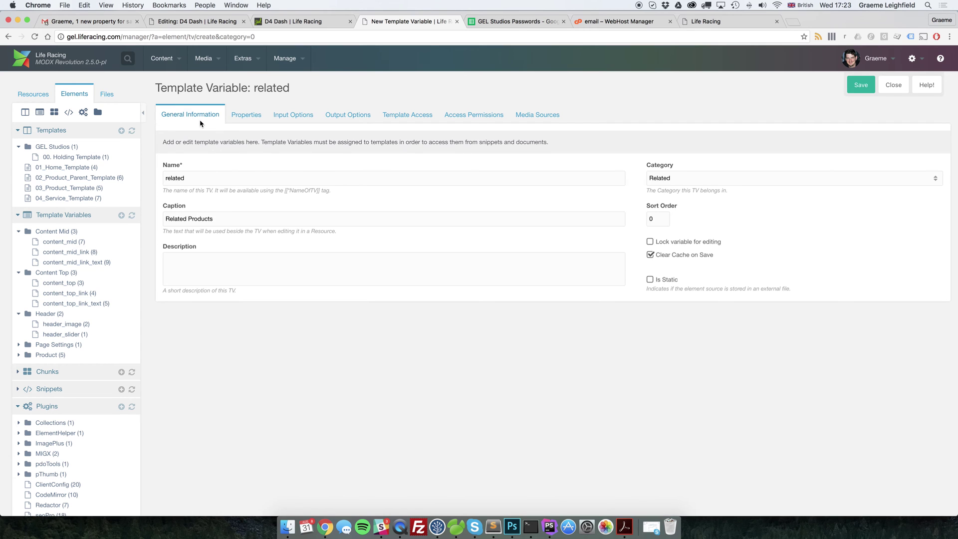
pyautogui.click(401, 116)
pyautogui.click(904, 249)
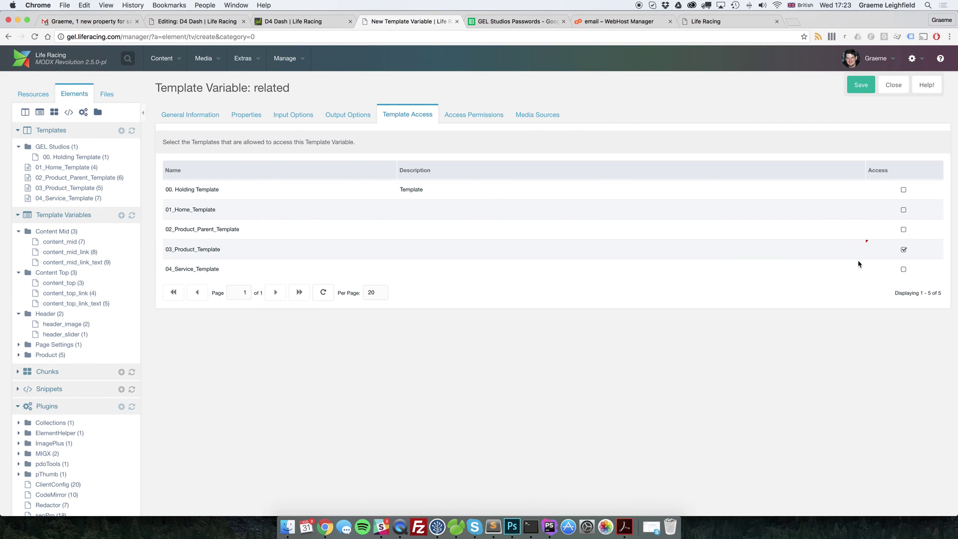
pyautogui.click(860, 85)
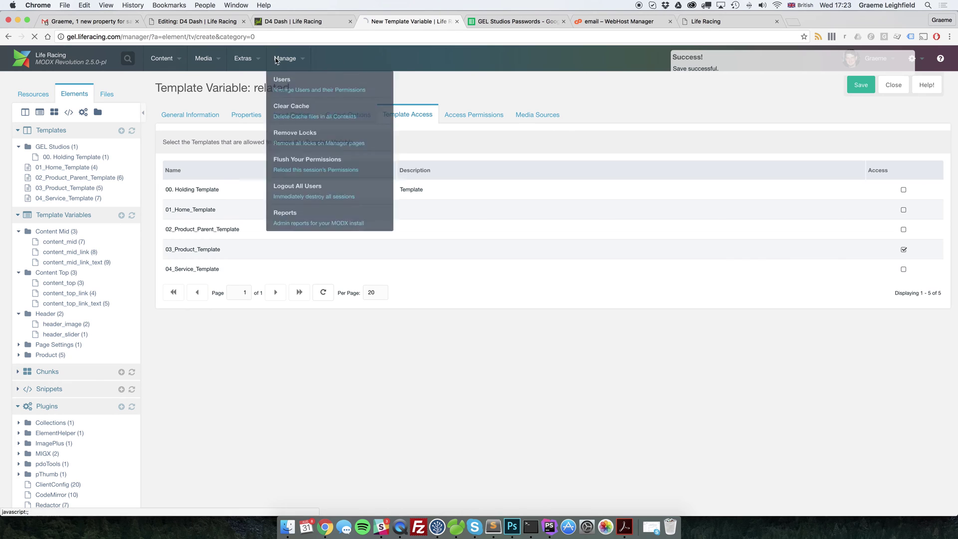
# Start a new configuration from the MIGX tab of MIGX Management
pyautogui.moveTo(252, 59)
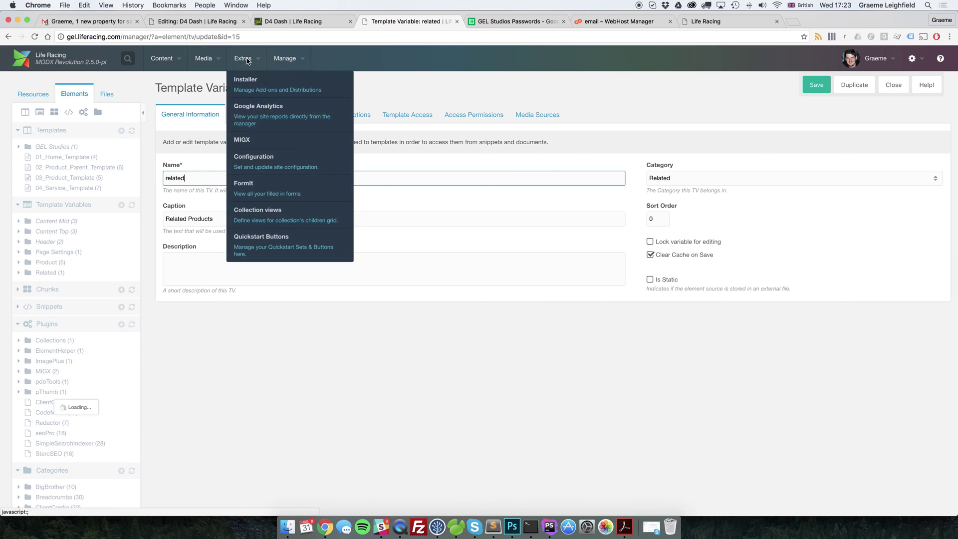
pyautogui.click(244, 138)
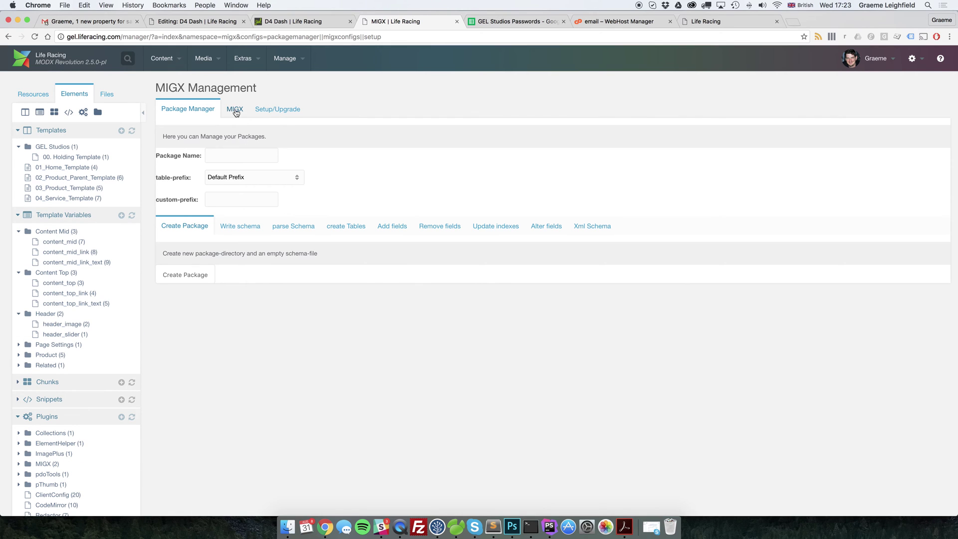
pyautogui.click(236, 110)
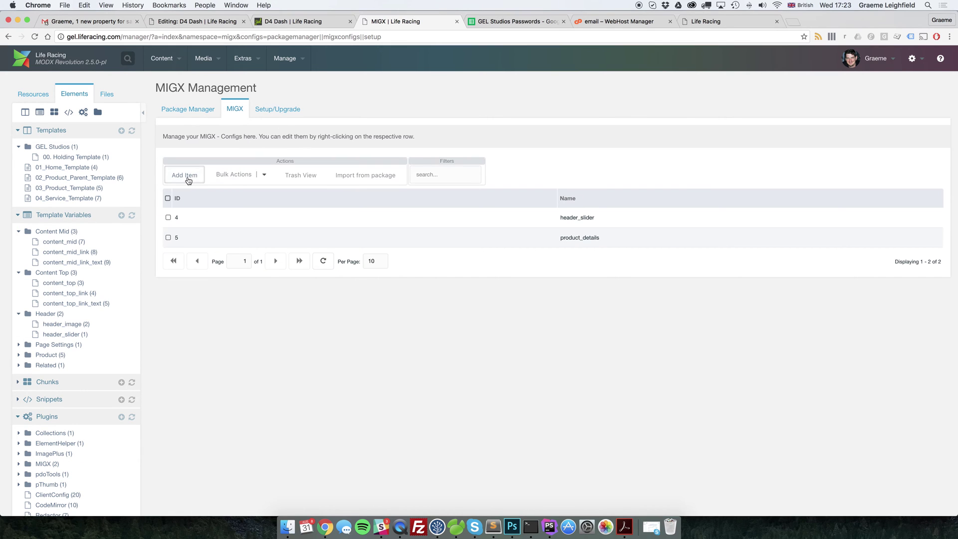
pyautogui.click(186, 175)
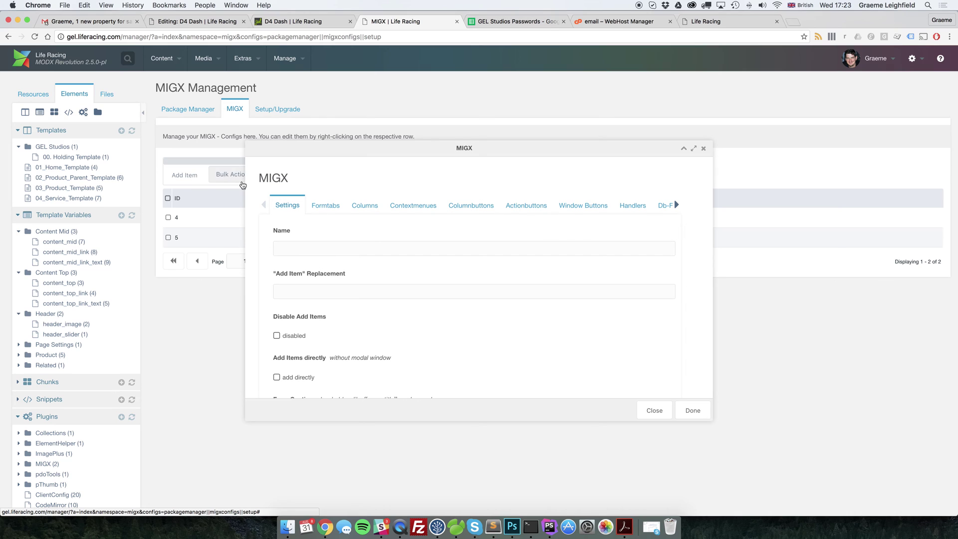
# Set name and unique MIGX ID to related_products and add-item text to 'Add a related product'
pyautogui.click(314, 248)
pyautogui.press('super+v')
pyautogui.scroll(-6, 394, 284)
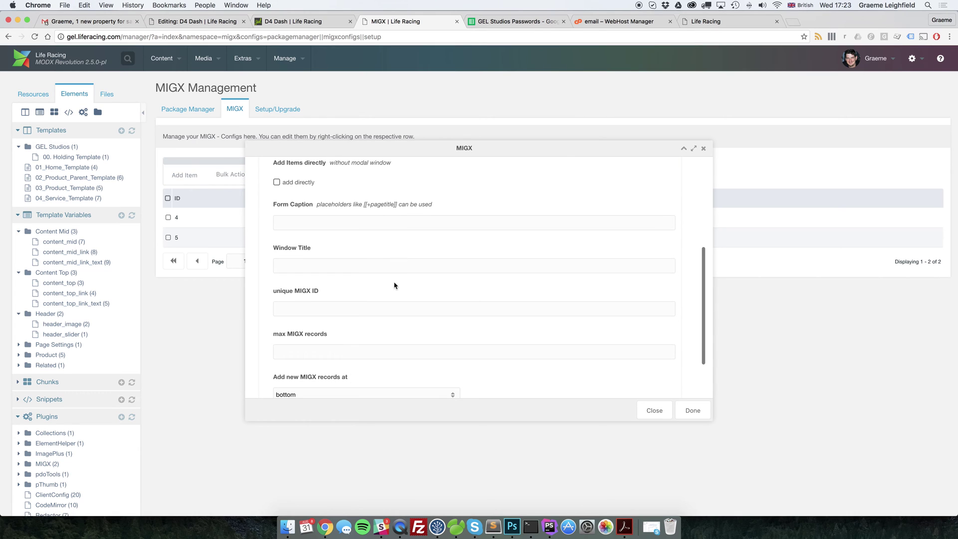
pyautogui.click(334, 305)
pyautogui.press('super+v')
pyautogui.scroll(6, 387, 282)
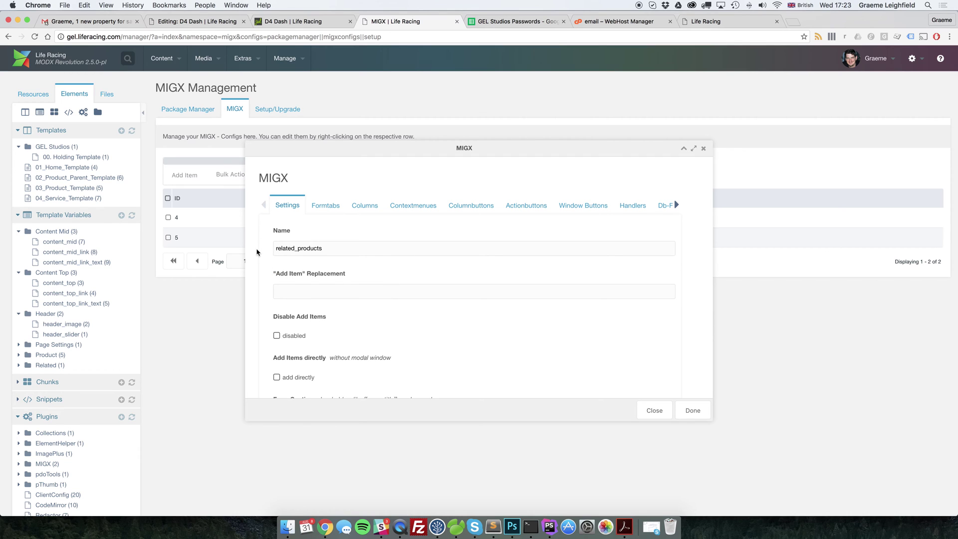
pyautogui.click(288, 294)
pyautogui.write('A')
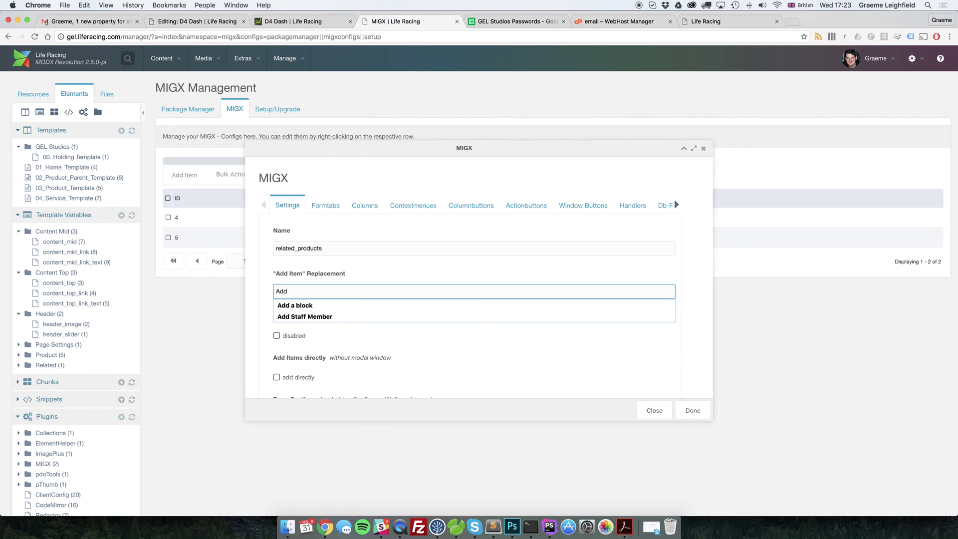
pyautogui.write('dd a related product')
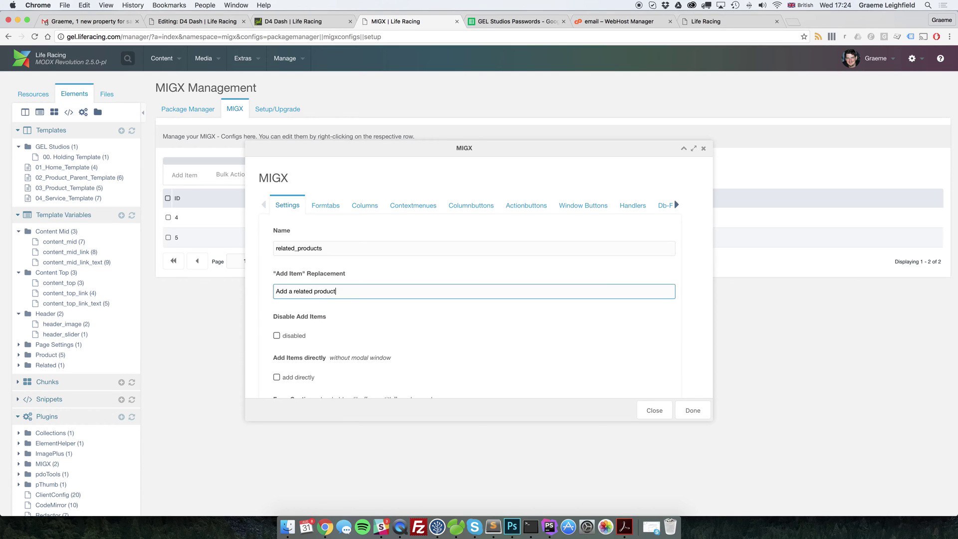
# Add a form tab captioned 'Related Product' to the configuration
pyautogui.click(334, 211)
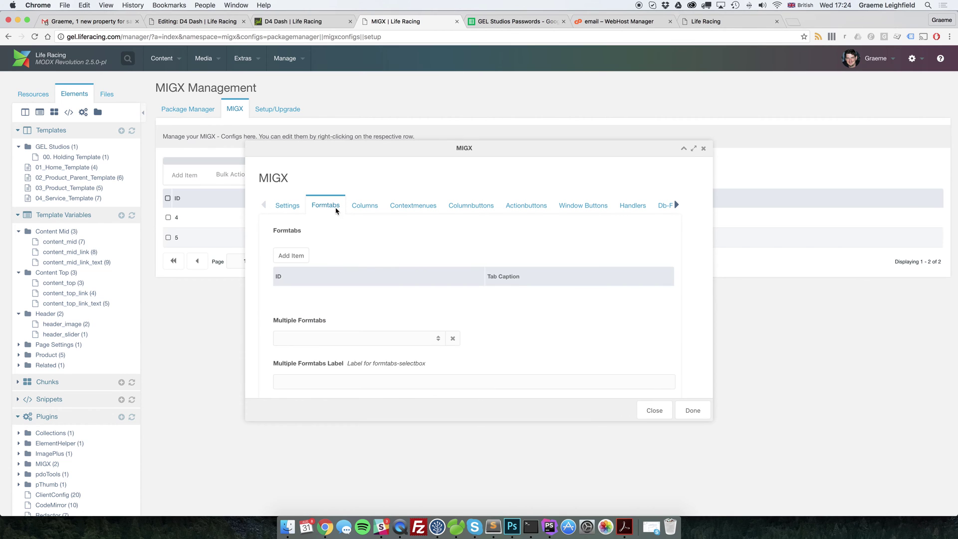
pyautogui.click(294, 256)
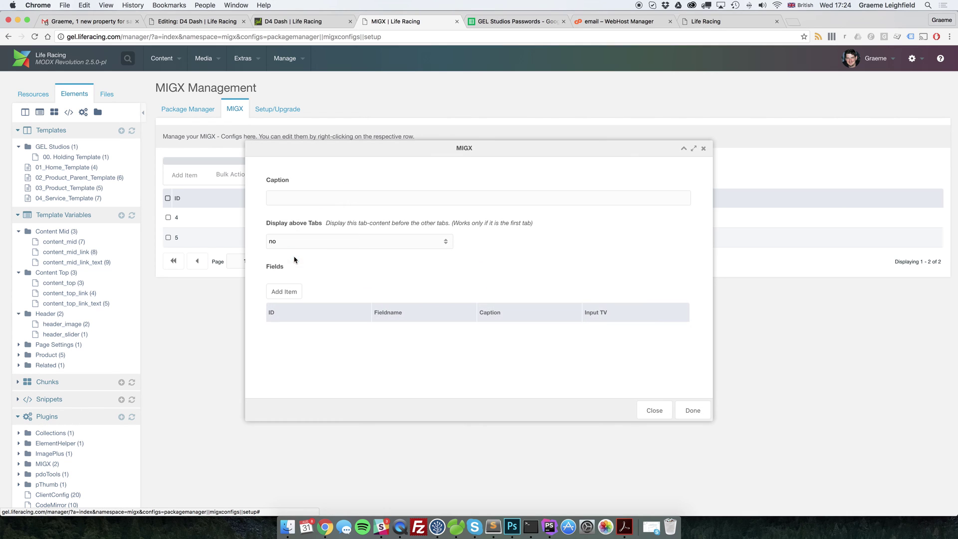
pyautogui.click(305, 200)
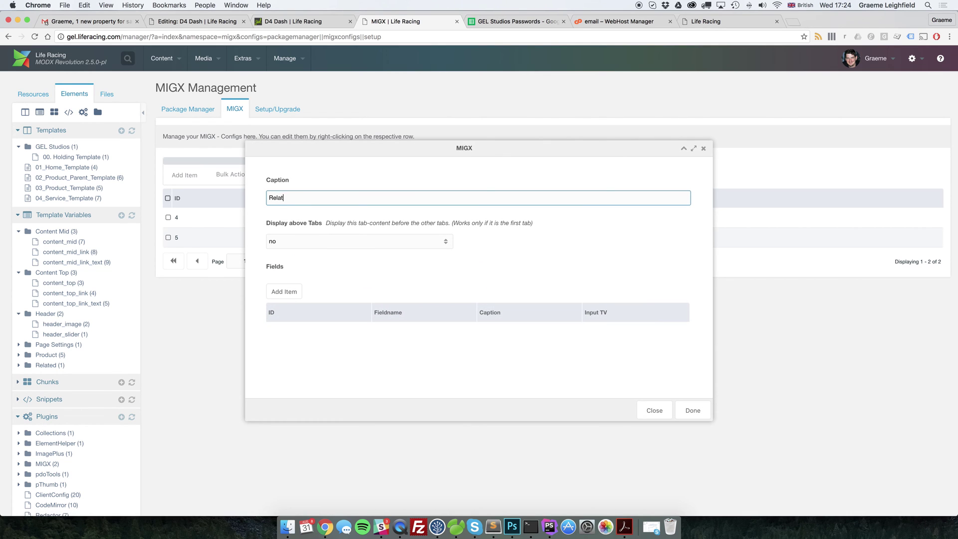
pyautogui.write('Related Product')
# Add a field named 'id' to the tab, with a caption and description
pyautogui.click(292, 291)
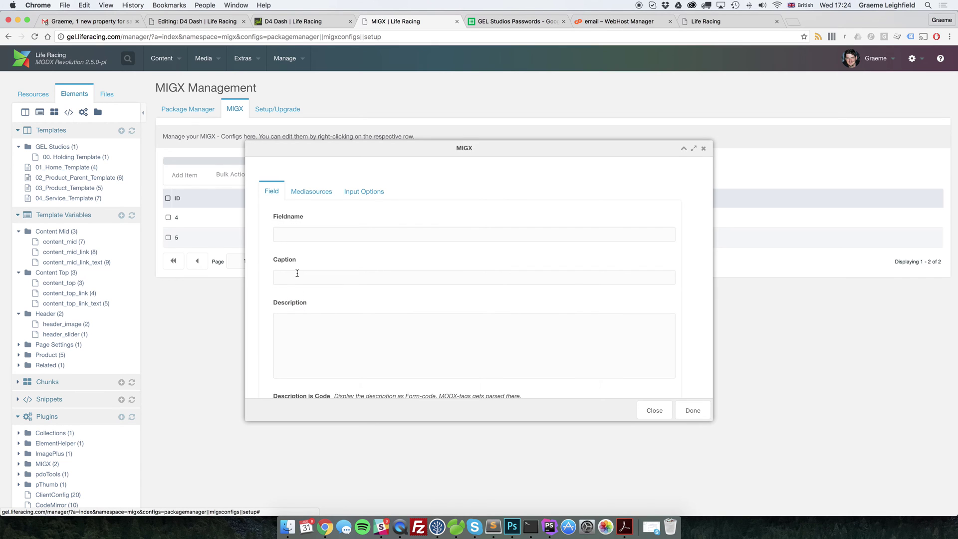
pyautogui.click(299, 235)
pyautogui.write('id')
pyautogui.press('Tab')
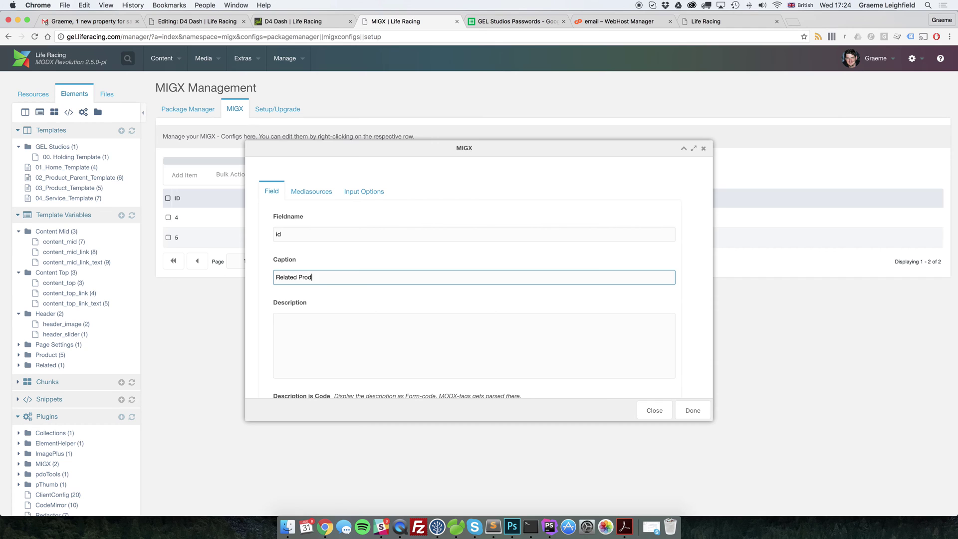
pyautogui.press('Tab')
pyautogui.write('Se')
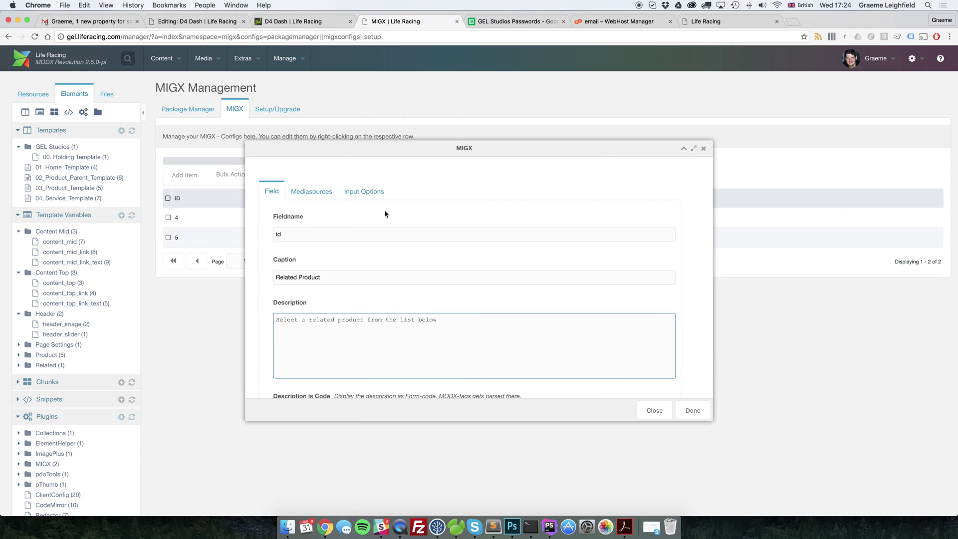
# Set the id field's input TV type to resourcelist and save the field
pyautogui.scroll(-5, 425, 271)
pyautogui.click(345, 370)
pyautogui.write('resourcelist')
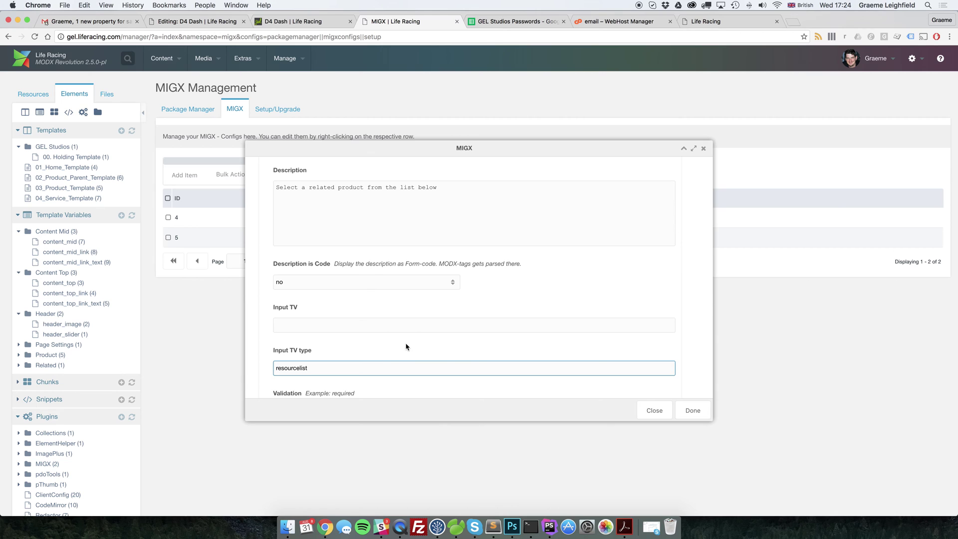
pyautogui.scroll(-5, 406, 347)
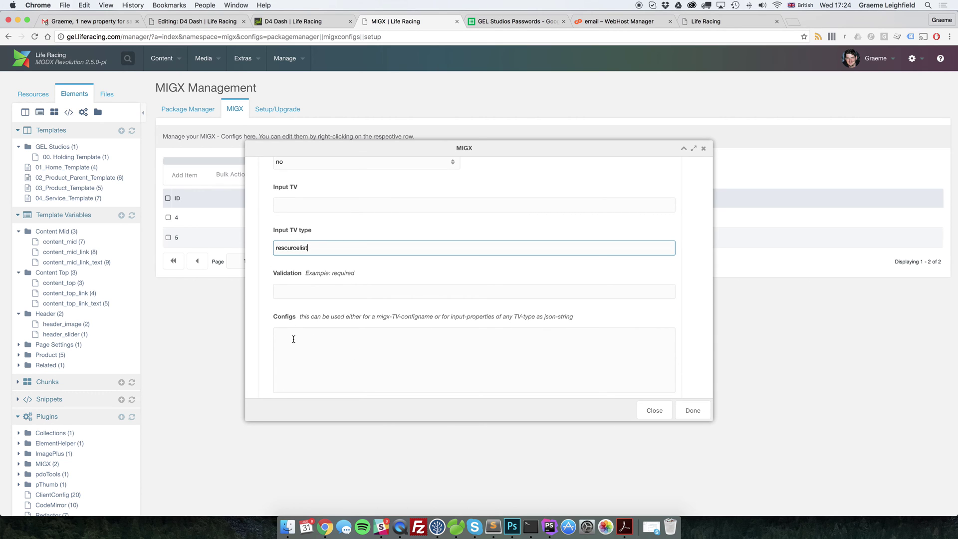
pyautogui.scroll(2, 260, 247)
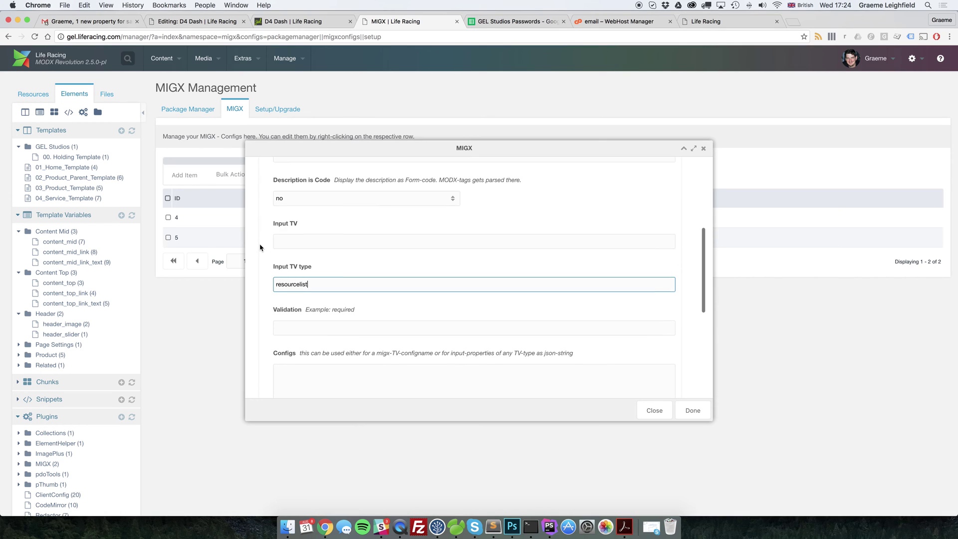
pyautogui.scroll(1, 259, 247)
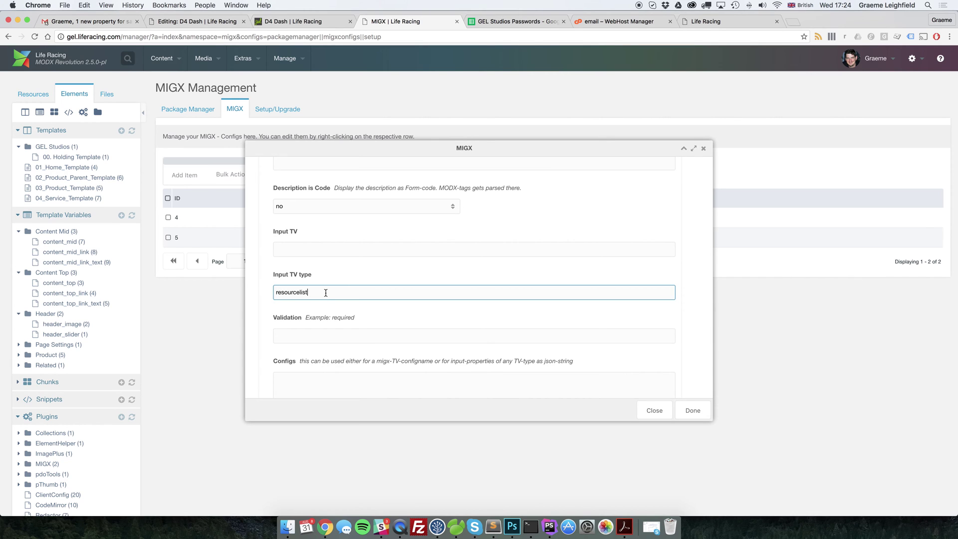
pyautogui.scroll(5, 343, 280)
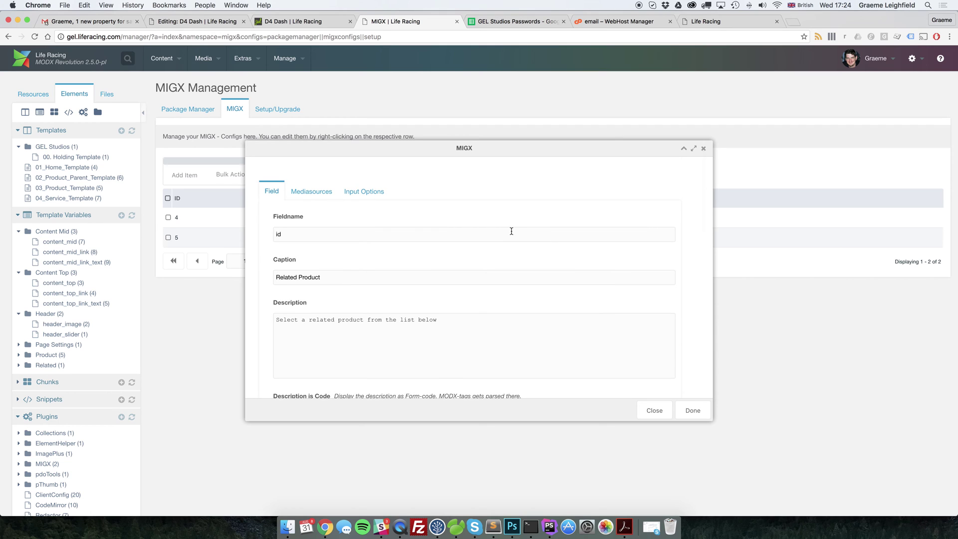
pyautogui.click(701, 413)
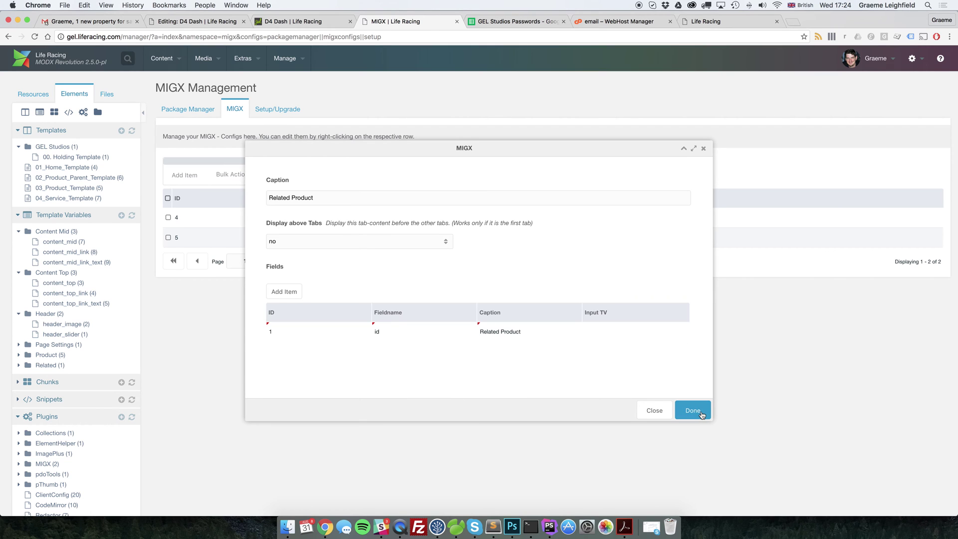
# Save the Related Product tab and add a grid column headed 'Resource'
pyautogui.click(684, 408)
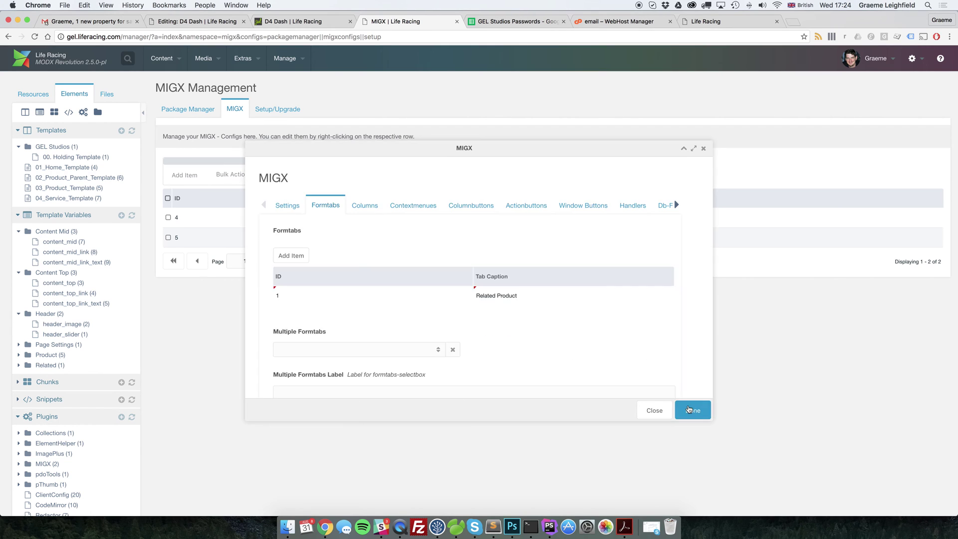
pyautogui.click(369, 211)
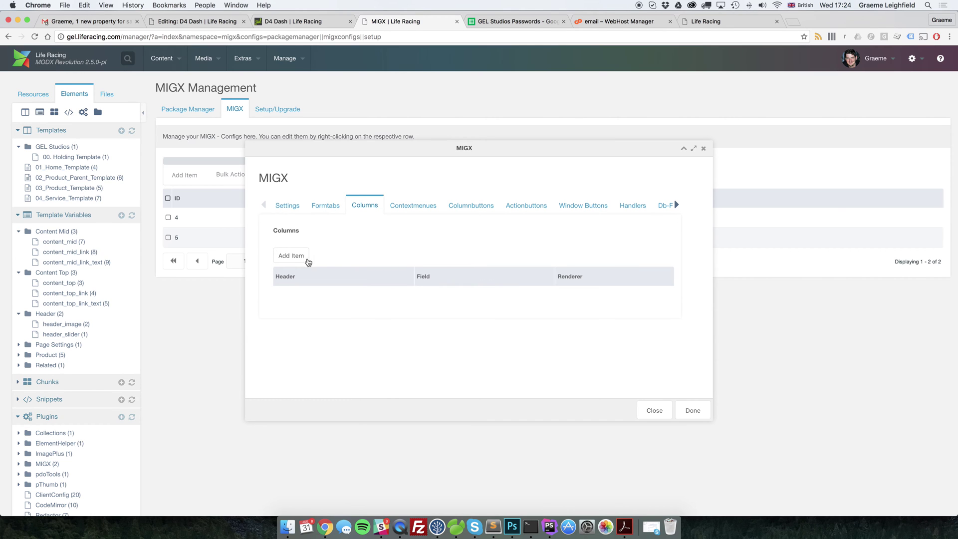
pyautogui.click(281, 260)
pyautogui.click(299, 234)
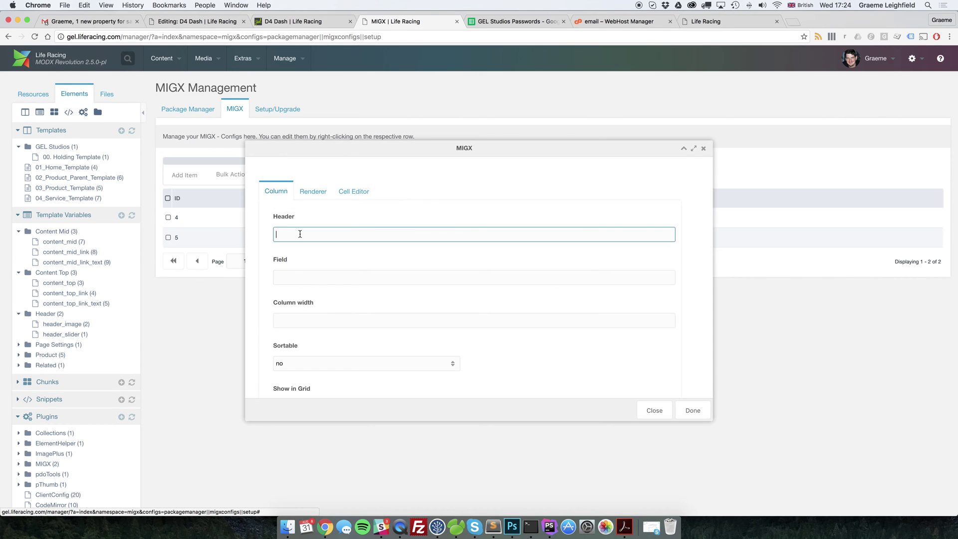
pyautogui.write('Resource')
pyautogui.press('Tab')
# Point the Resource column at field id with width 100 and save the related_products config
pyautogui.write('i')
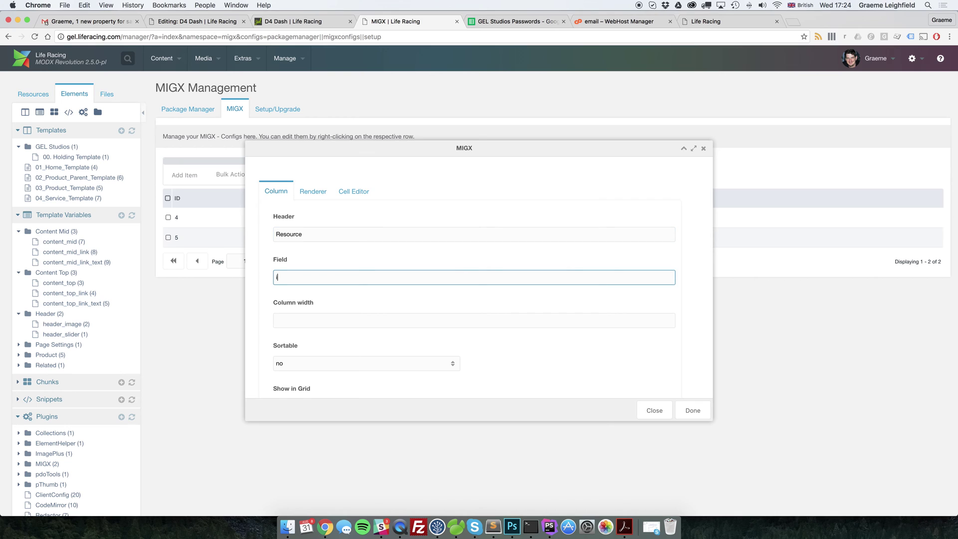
pyautogui.click(337, 315)
pyautogui.write('100')
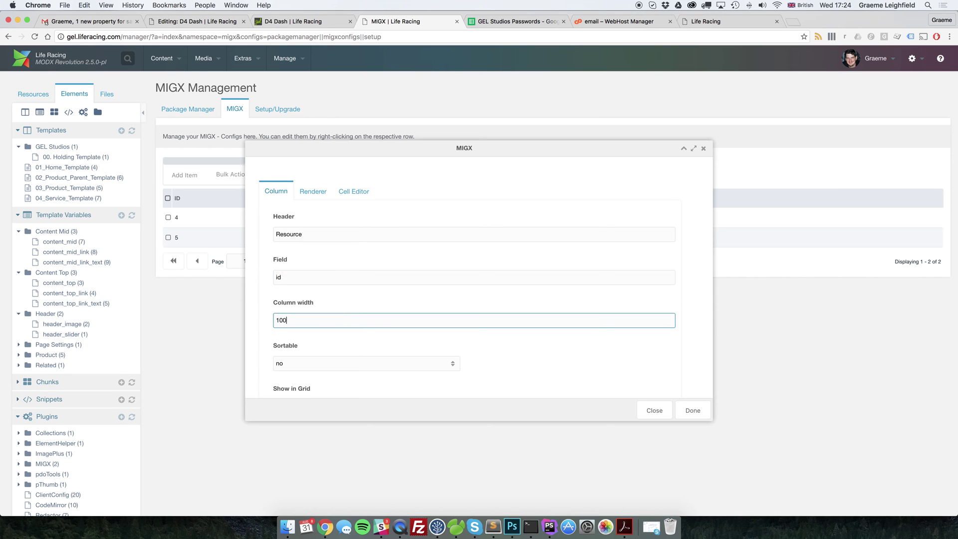
pyautogui.click(688, 408)
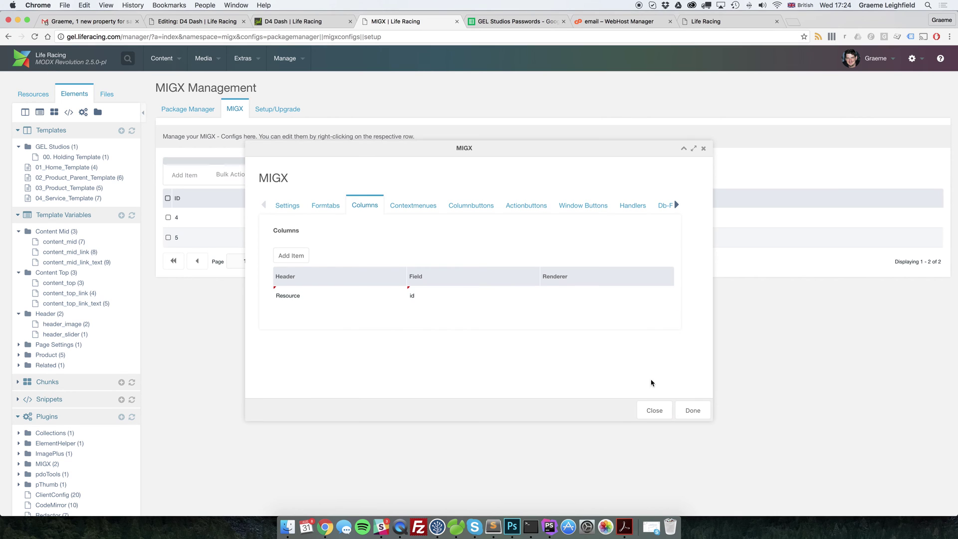
pyautogui.click(693, 410)
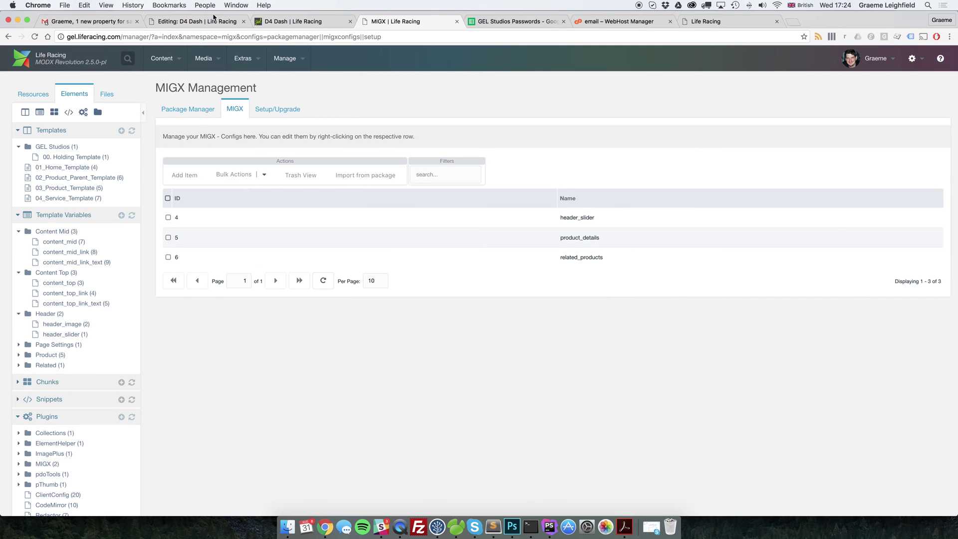
# On the D4 Dash page, add D5 Dash as a related product
pyautogui.click(33, 93)
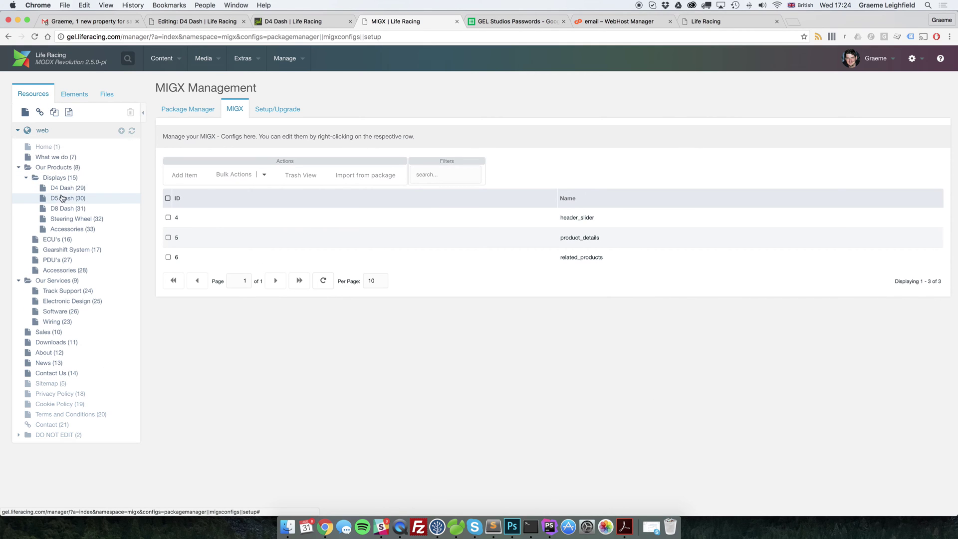
pyautogui.click(63, 188)
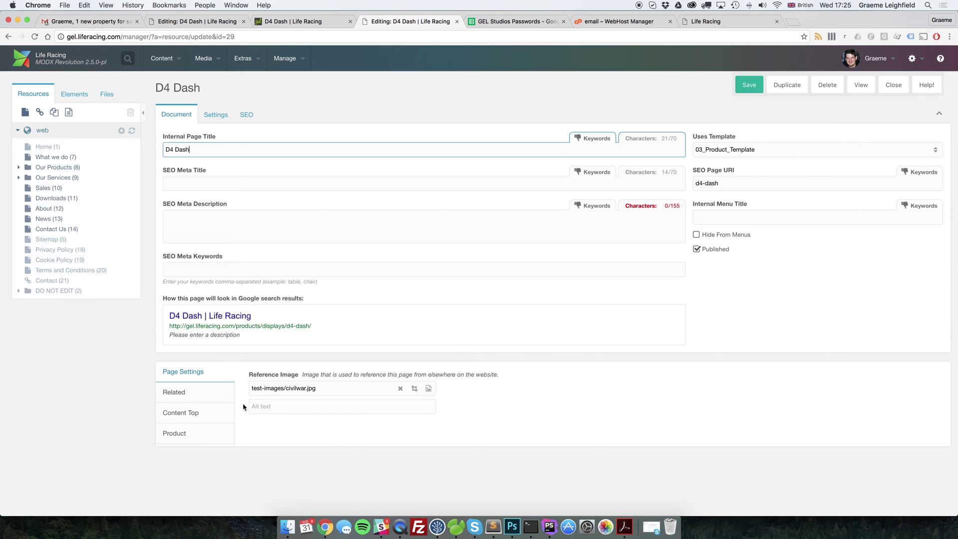
pyautogui.click(186, 397)
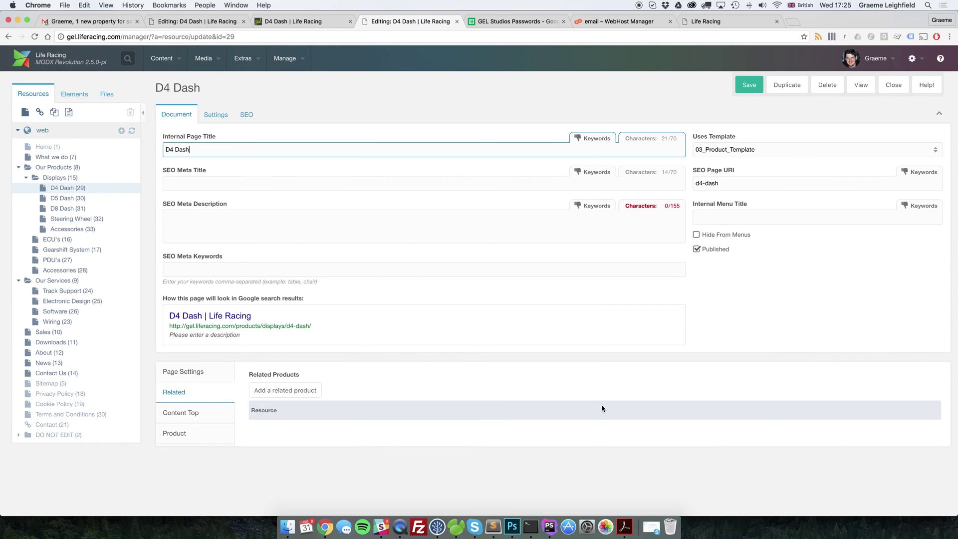
pyautogui.click(277, 390)
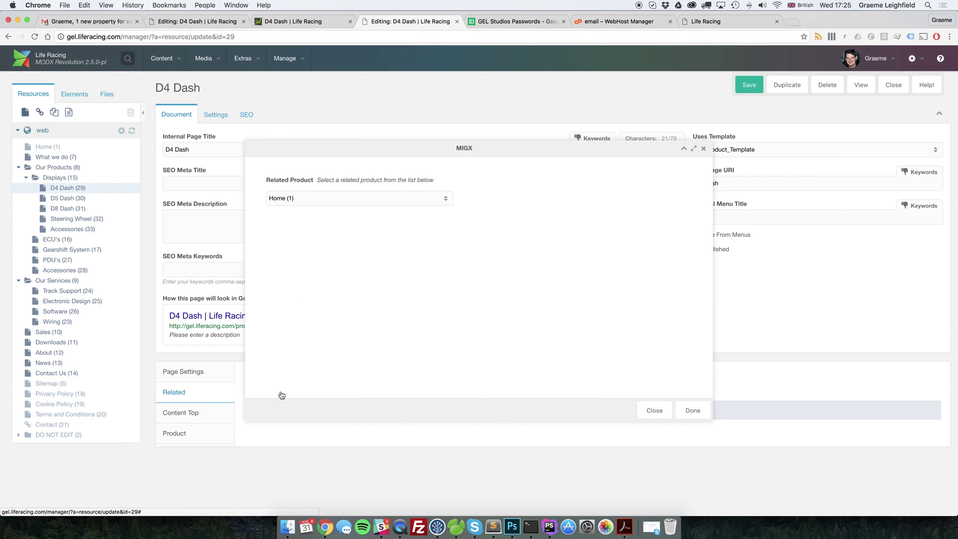
pyautogui.click(426, 201)
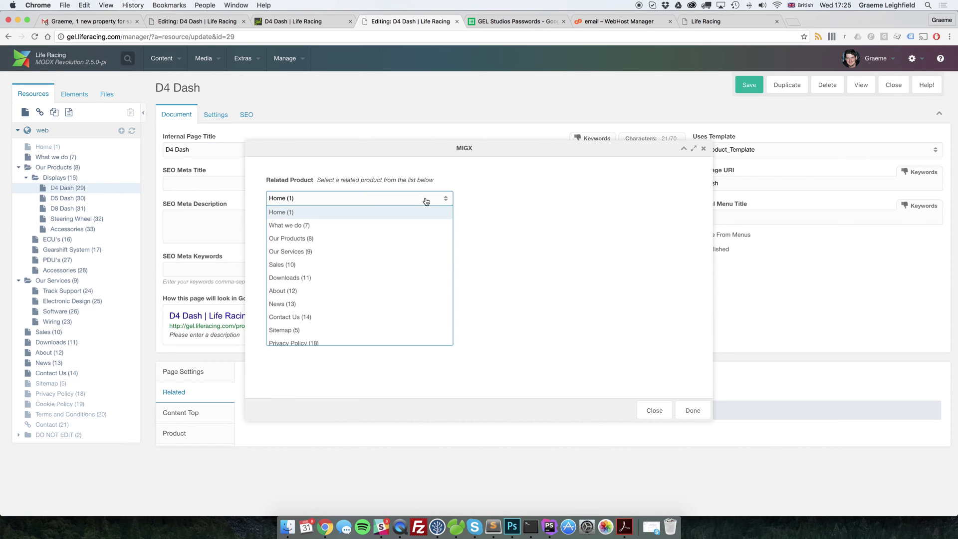
pyautogui.scroll(-5, 372, 282)
pyautogui.click(297, 272)
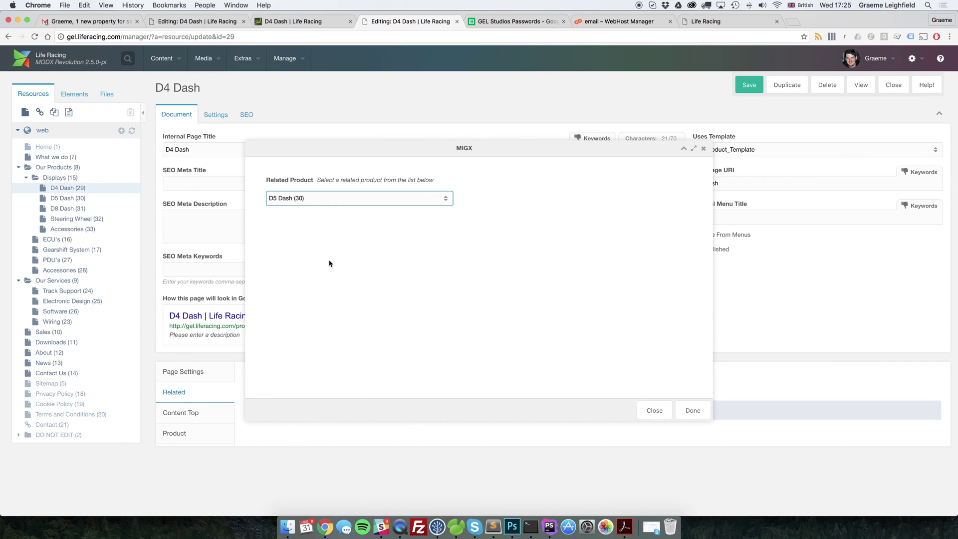
pyautogui.click(693, 410)
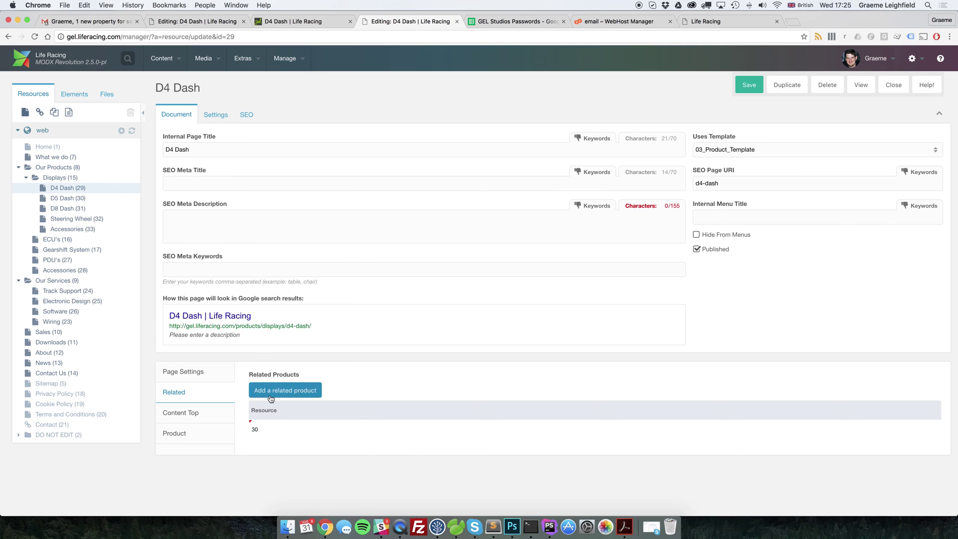
# Add D8 Dash as a second related product on D4 Dash
pyautogui.click(271, 390)
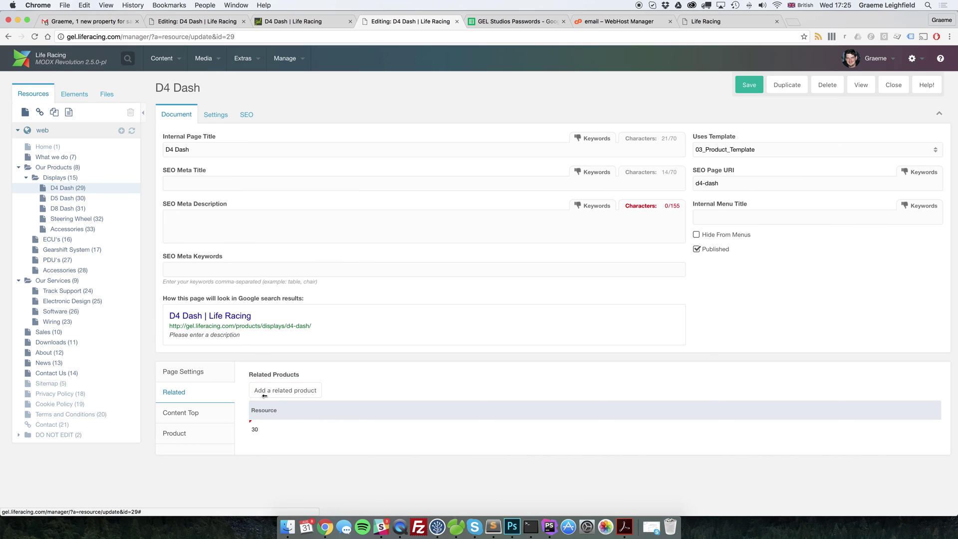
pyautogui.click(321, 198)
pyautogui.scroll(-1, 320, 297)
pyautogui.scroll(-5, 319, 297)
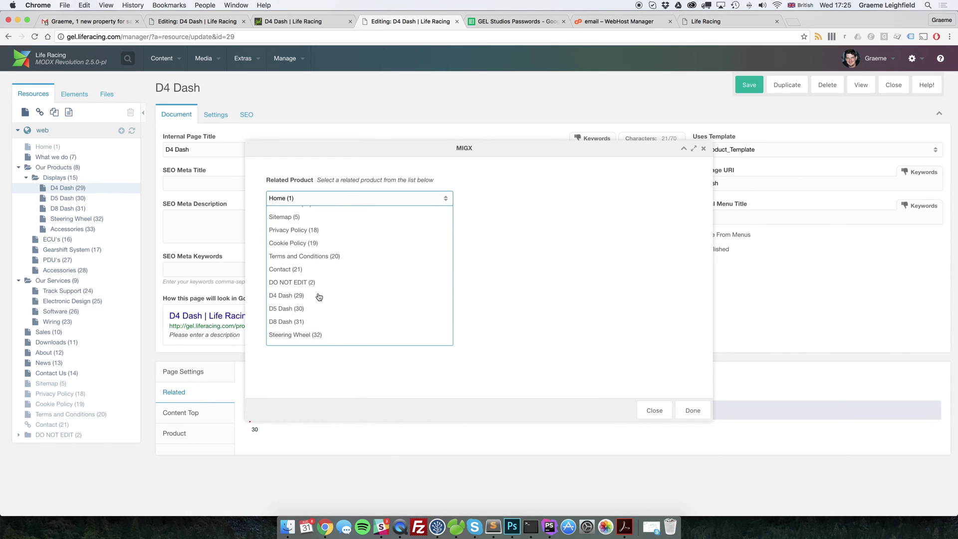
pyautogui.click(308, 318)
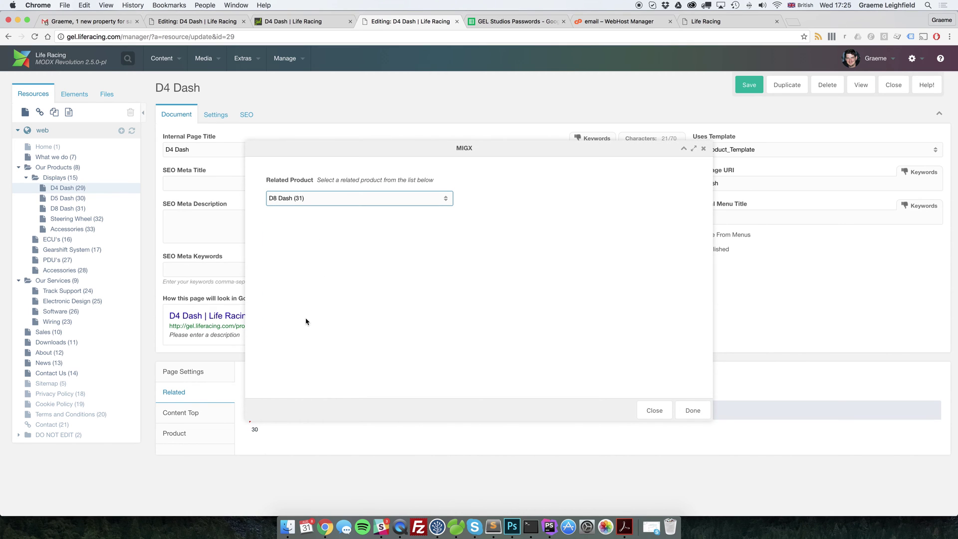
pyautogui.click(692, 410)
# Add Steering Wheel (32) as a related product and save the D4 Dash page
pyautogui.click(279, 390)
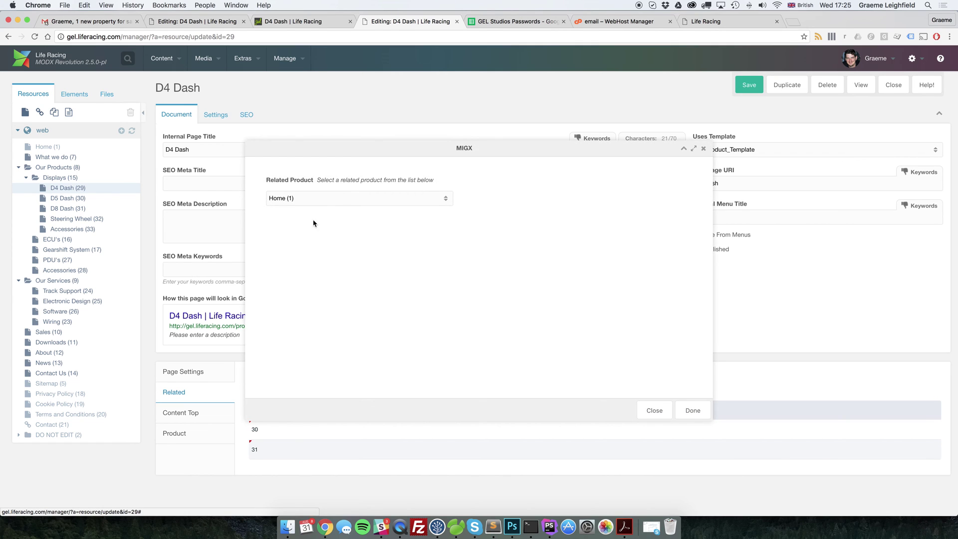
pyautogui.click(321, 198)
pyautogui.scroll(-5, 309, 280)
pyautogui.scroll(-2, 310, 280)
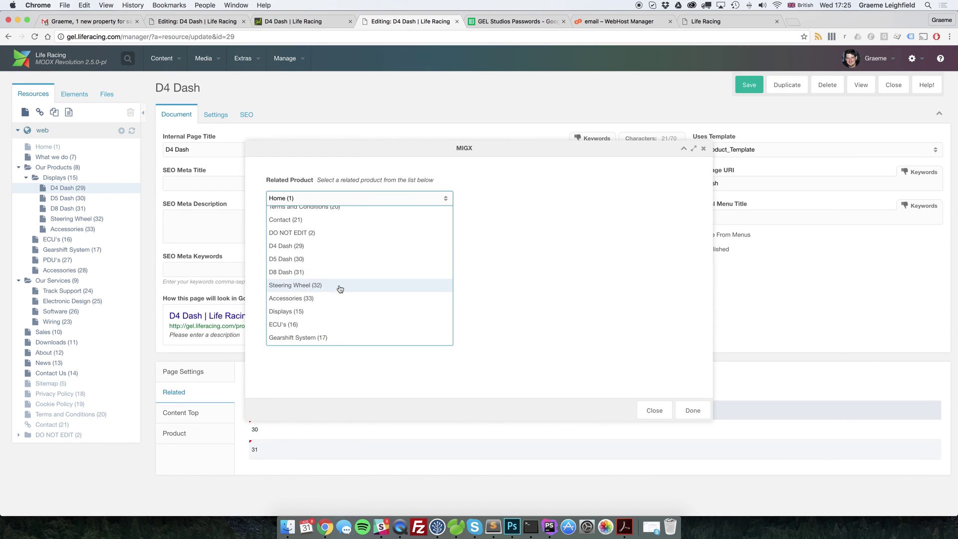
pyautogui.click(339, 286)
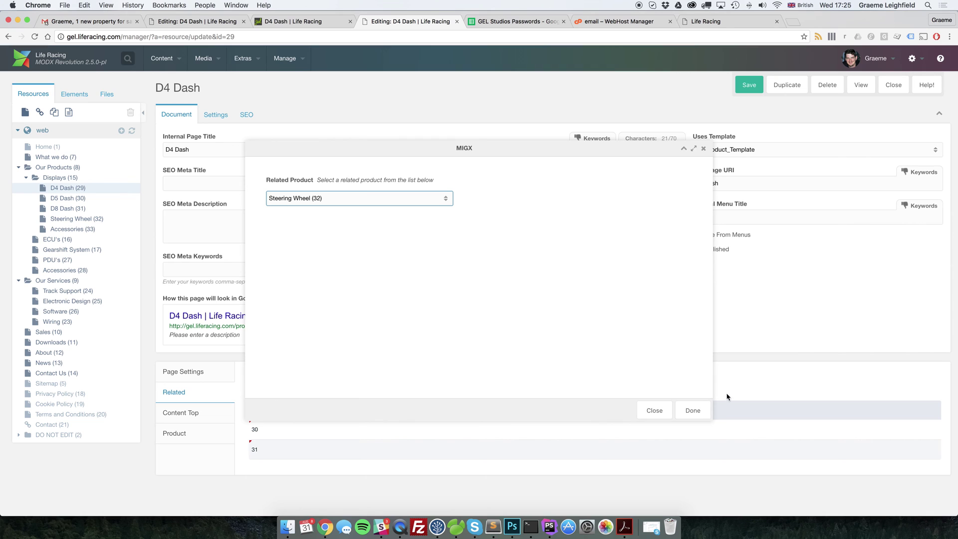
pyautogui.click(693, 410)
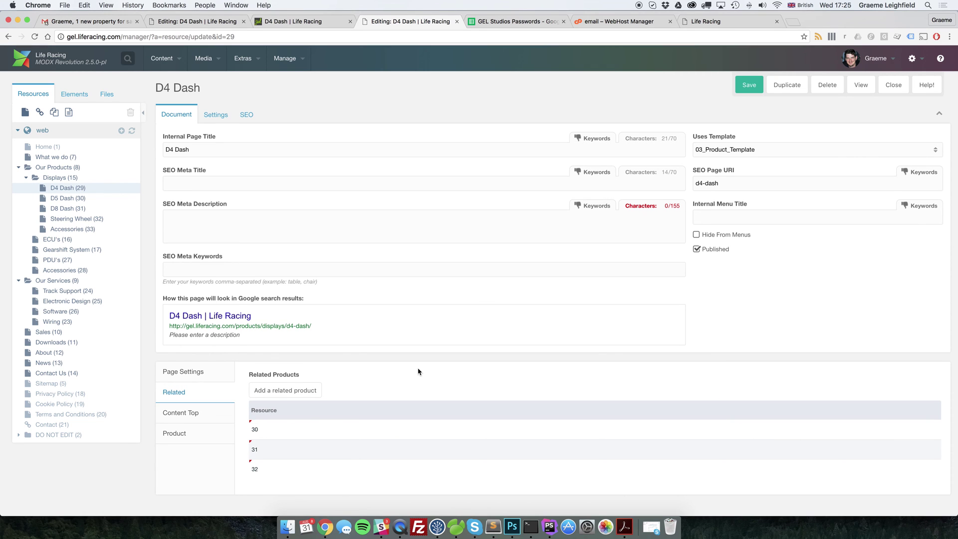
pyautogui.click(749, 85)
# Install the fastField package from the Package Installer and close the success report
pyautogui.moveTo(249, 59)
pyautogui.click(250, 84)
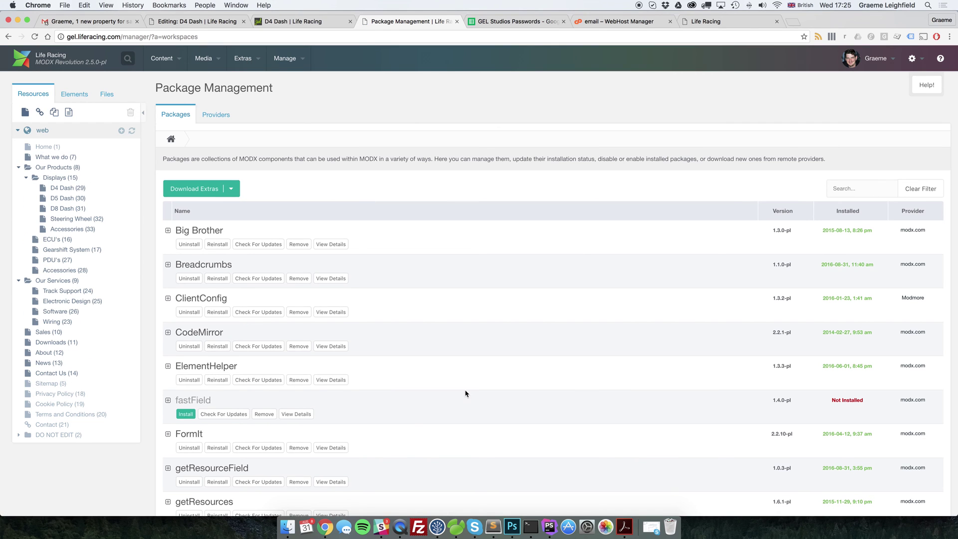
pyautogui.click(185, 414)
pyautogui.click(924, 395)
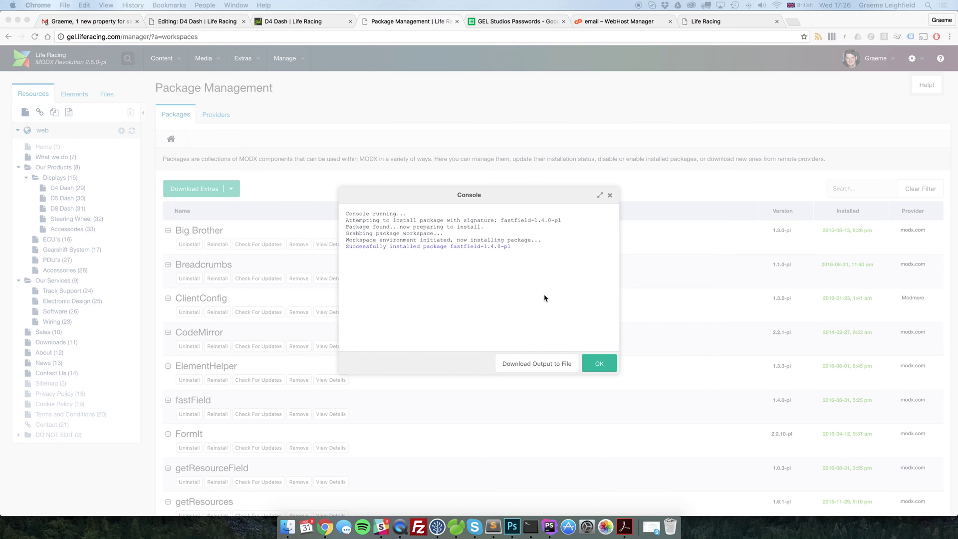
pyautogui.click(599, 363)
# Edit the related_products MIGX config and add a new grid column
pyautogui.moveTo(251, 64)
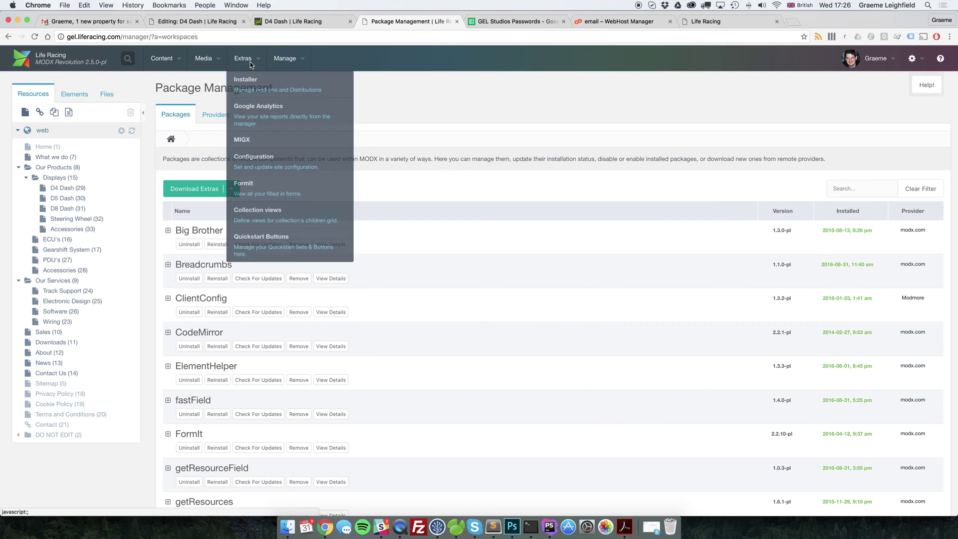
pyautogui.click(245, 142)
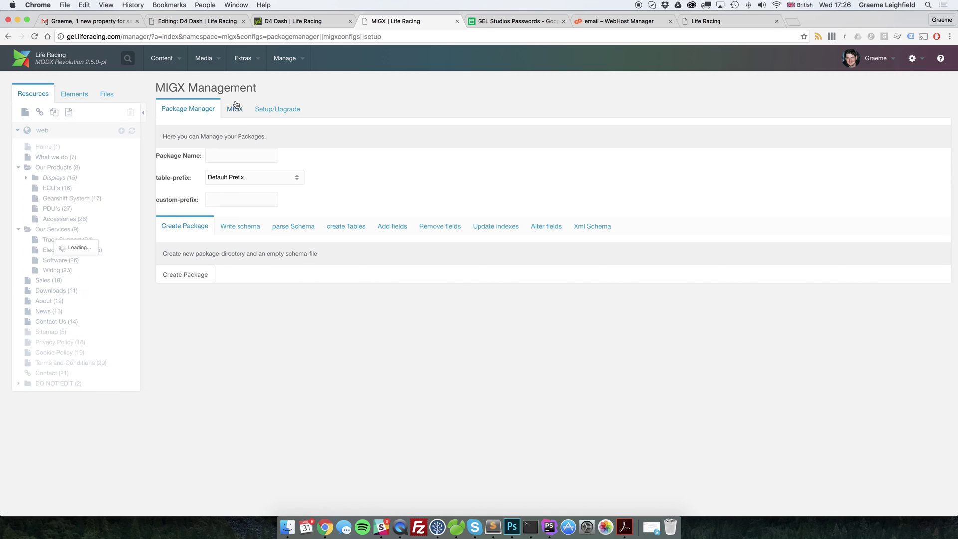
pyautogui.click(237, 114)
pyautogui.rightClick(540, 258)
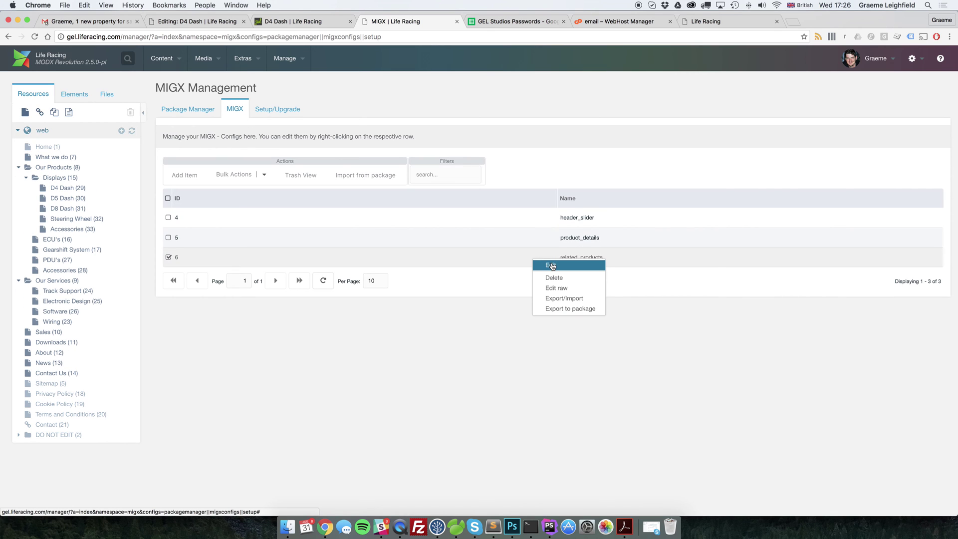
pyautogui.click(552, 265)
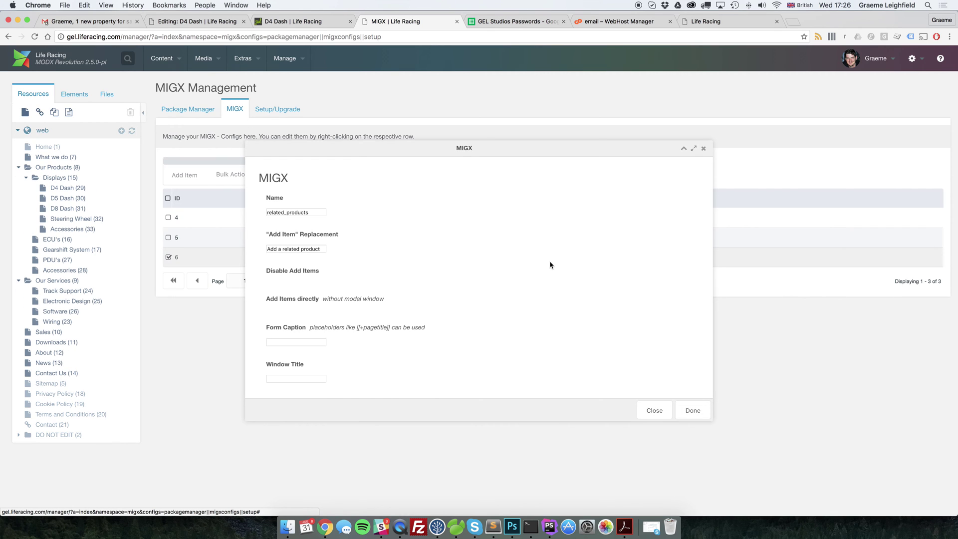
pyautogui.click(364, 207)
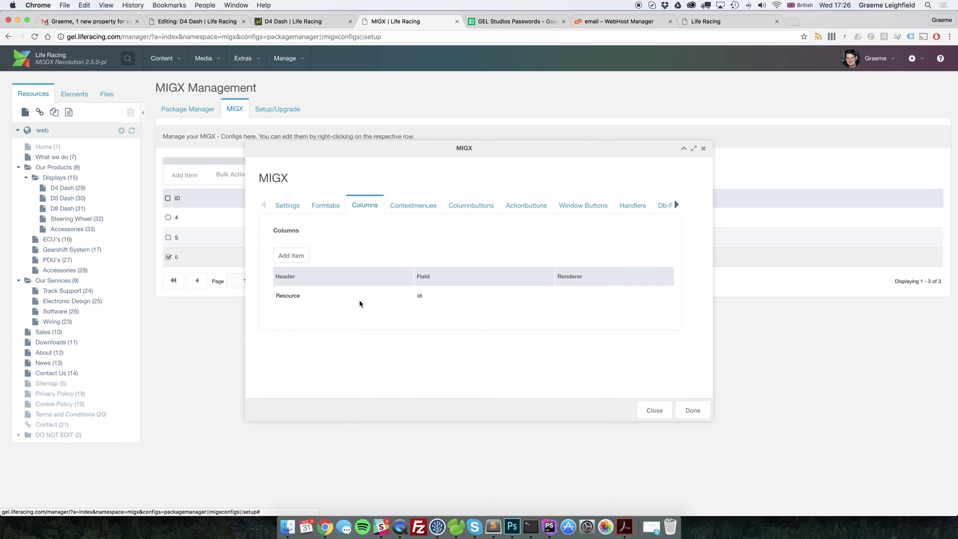
pyautogui.click(295, 256)
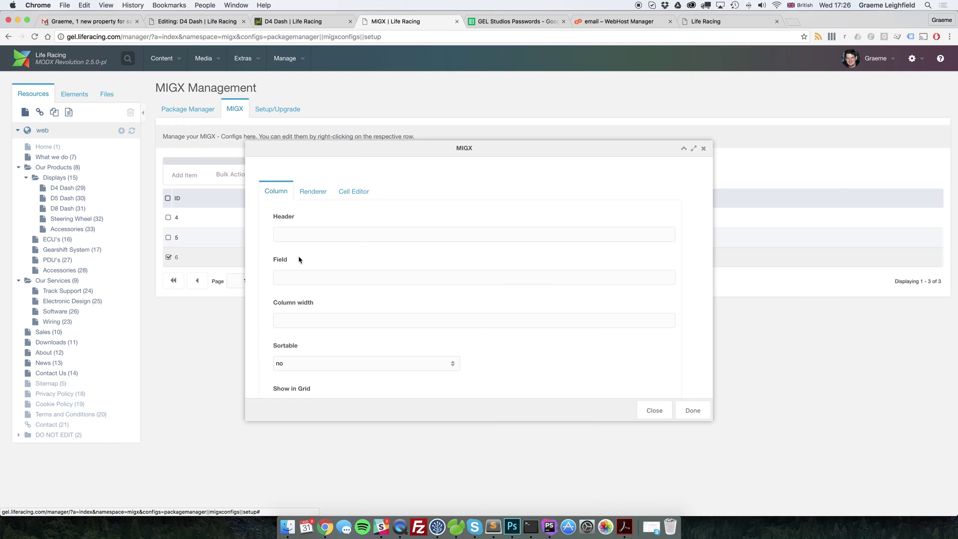
# Give the column header 'Resource Title', field render_title and width 100
pyautogui.click(319, 235)
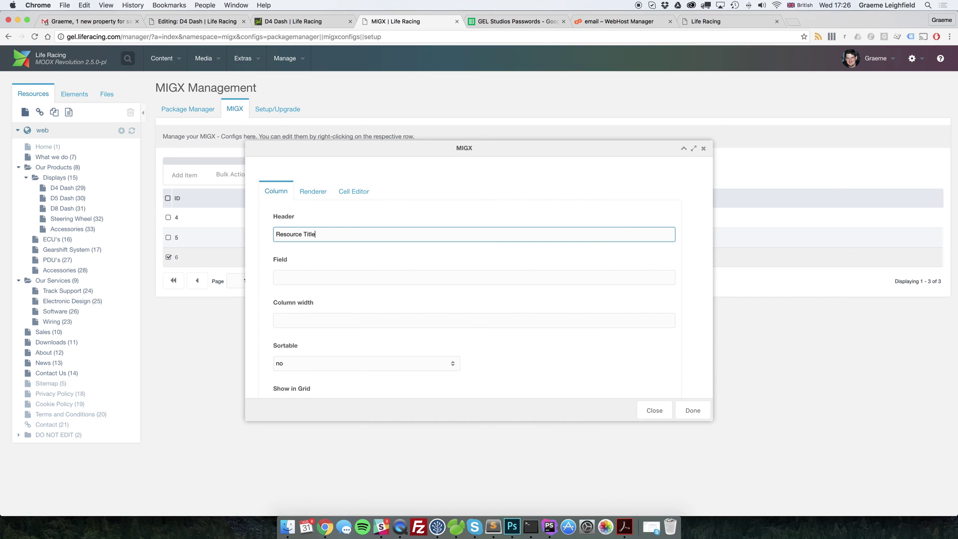
pyautogui.click(474, 278)
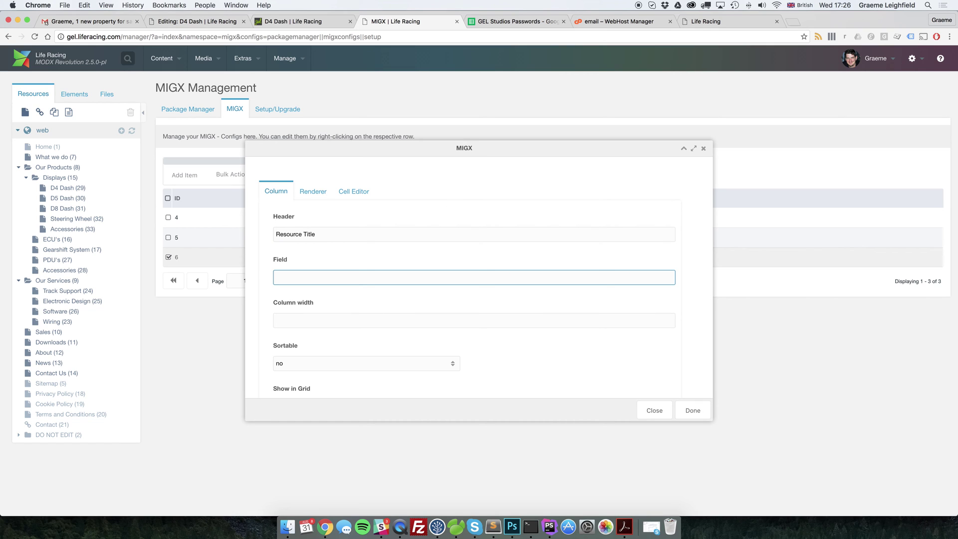
pyautogui.press('super+space')
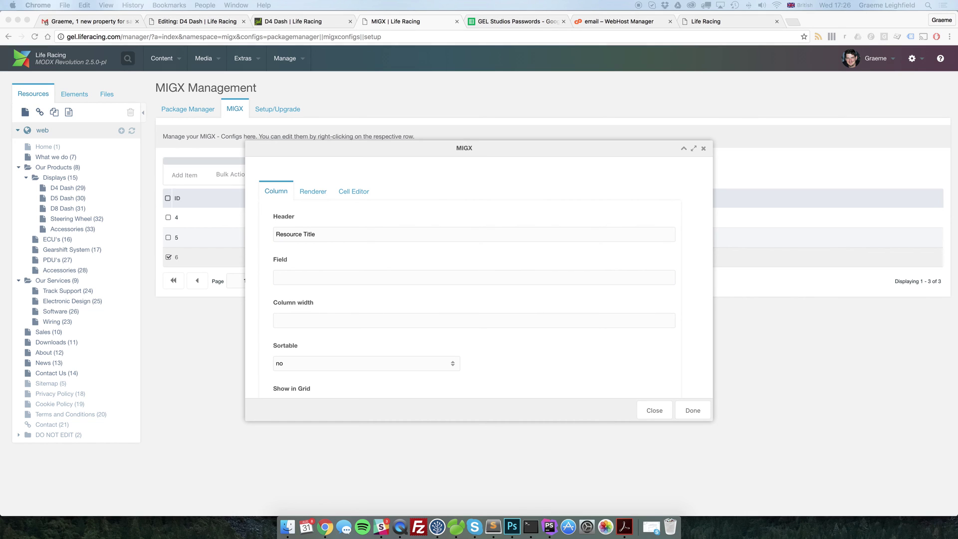
pyautogui.click(428, 280)
pyautogui.write('render_title')
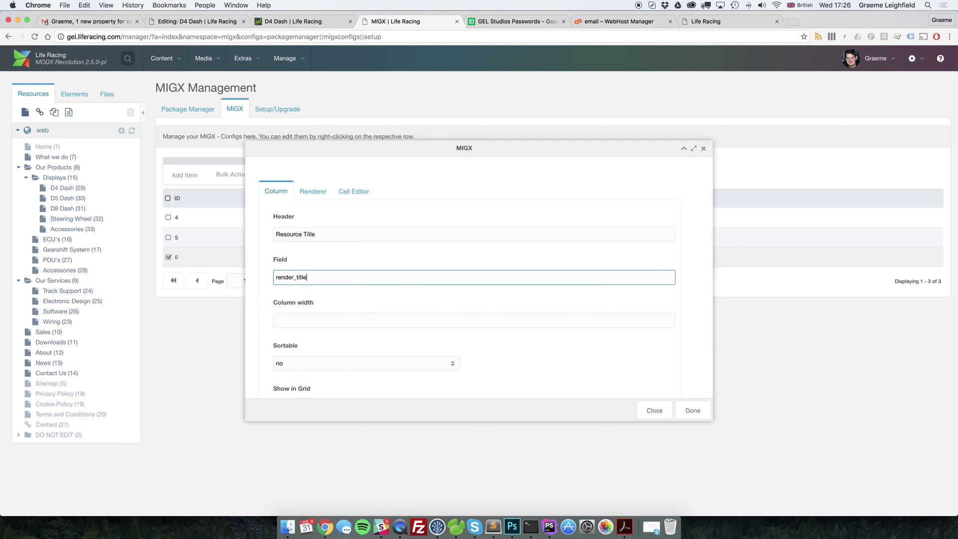
pyautogui.click(276, 320)
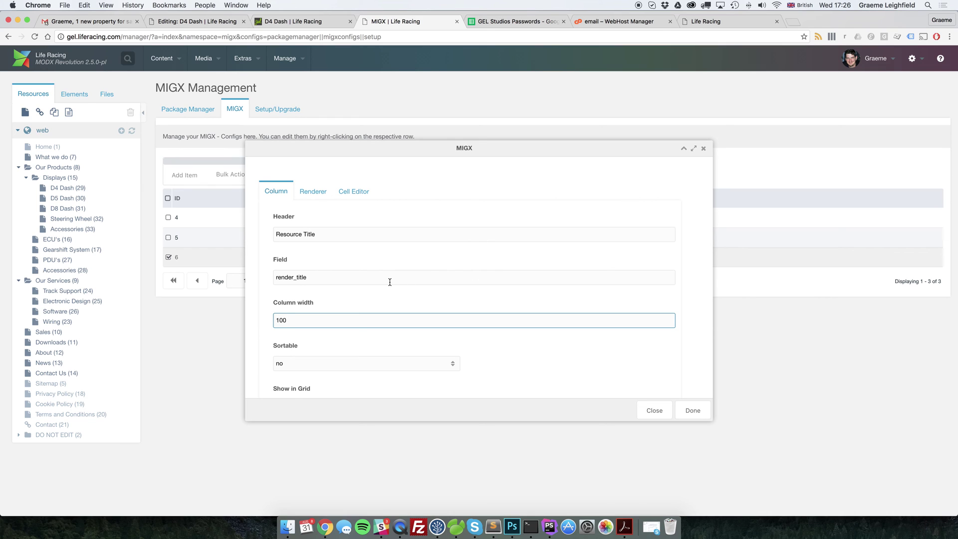
pyautogui.click(304, 195)
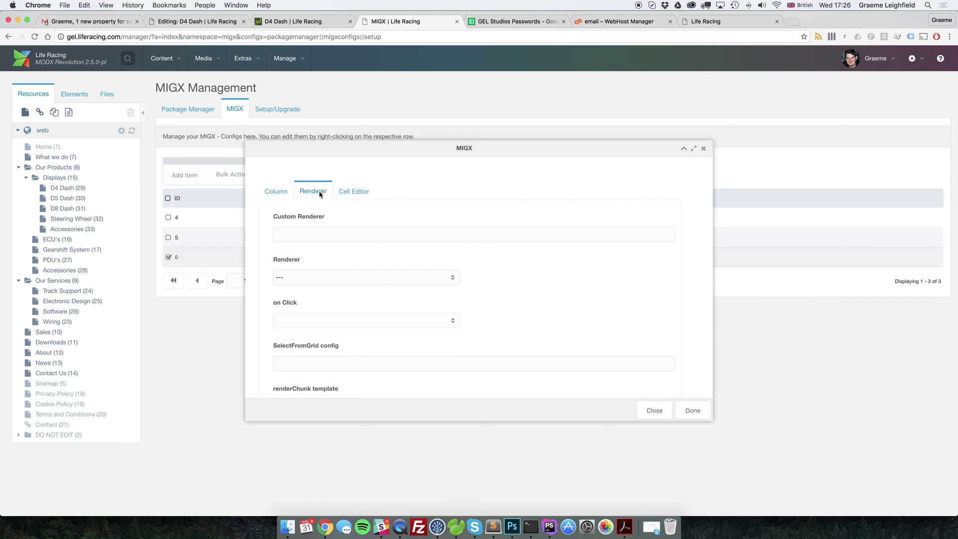
# Choose this.renderChunk as the Resource Title column's renderer
pyautogui.click(452, 278)
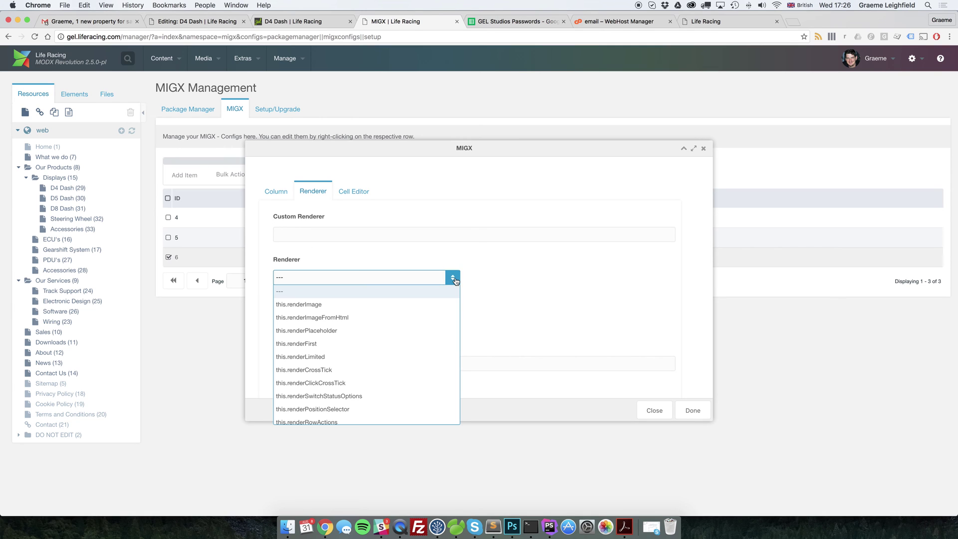
pyautogui.scroll(-3, 372, 349)
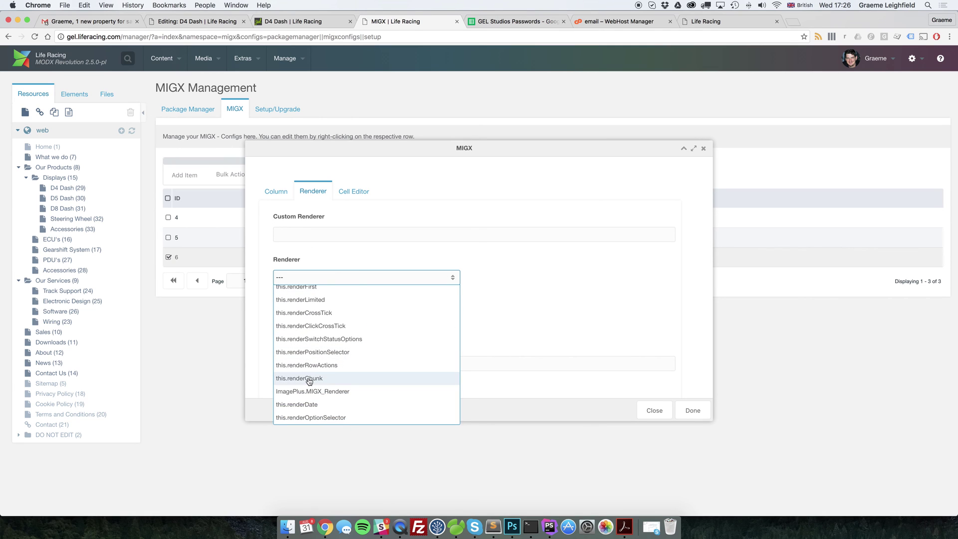
pyautogui.click(308, 378)
pyautogui.scroll(-5, 518, 300)
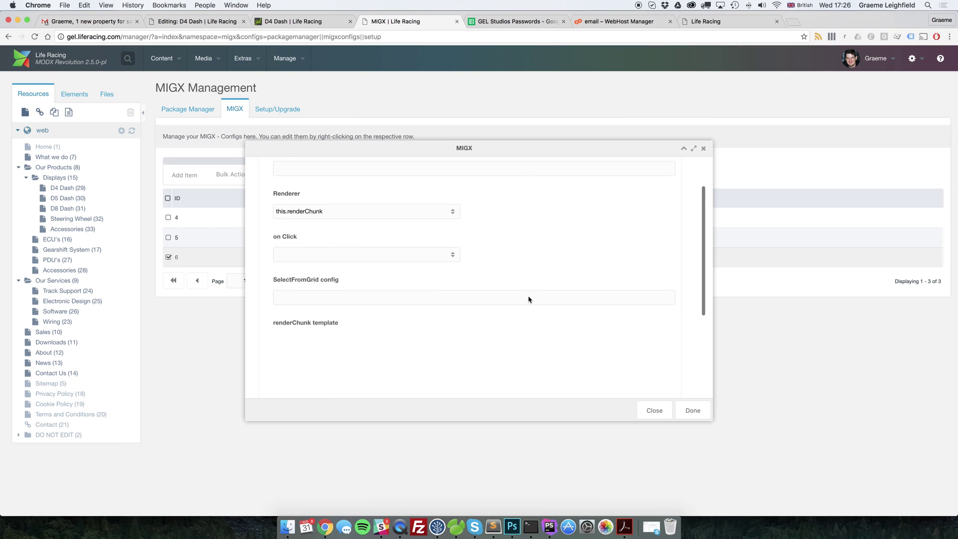
# Enter [[#[[+id]].pagetitle]] as the renderChunk template
pyautogui.click(454, 306)
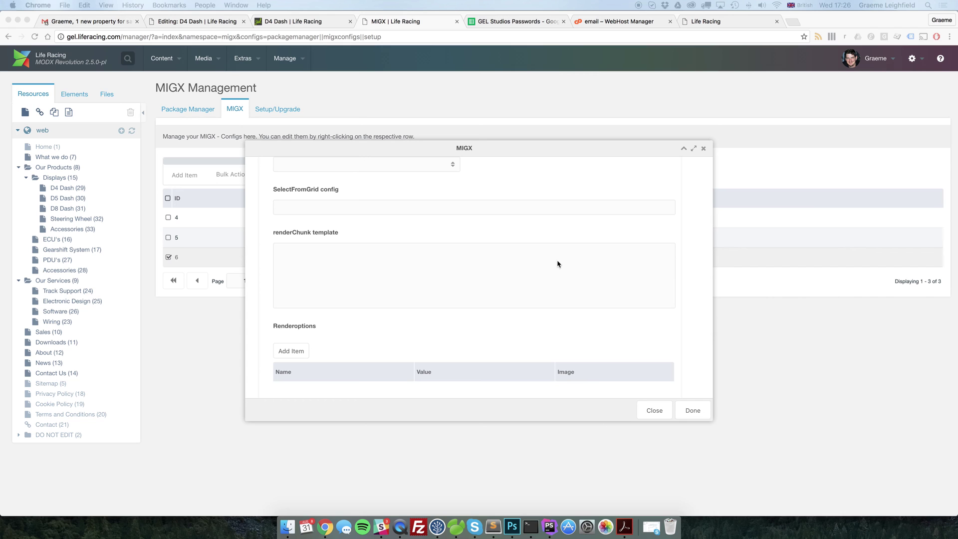
pyautogui.click(470, 284)
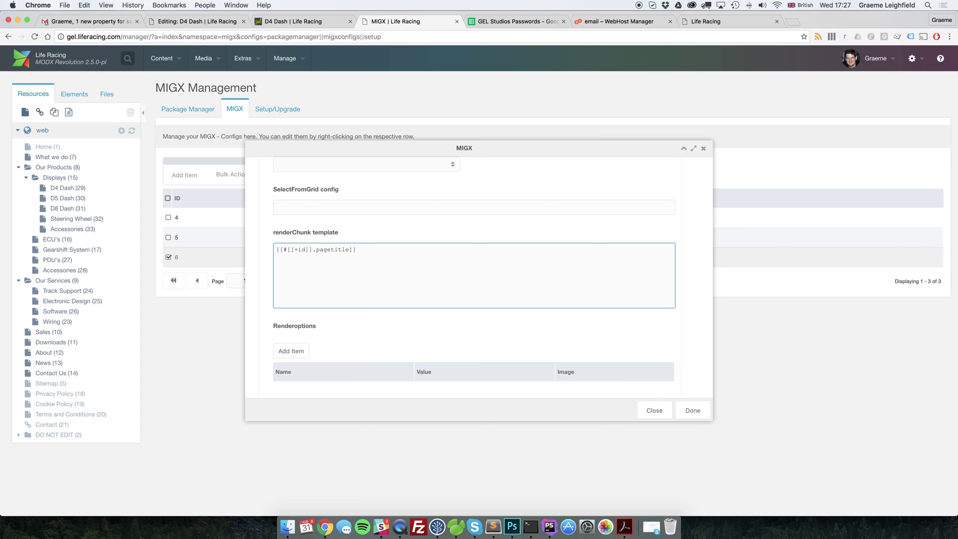
pyautogui.scroll(1, 473, 274)
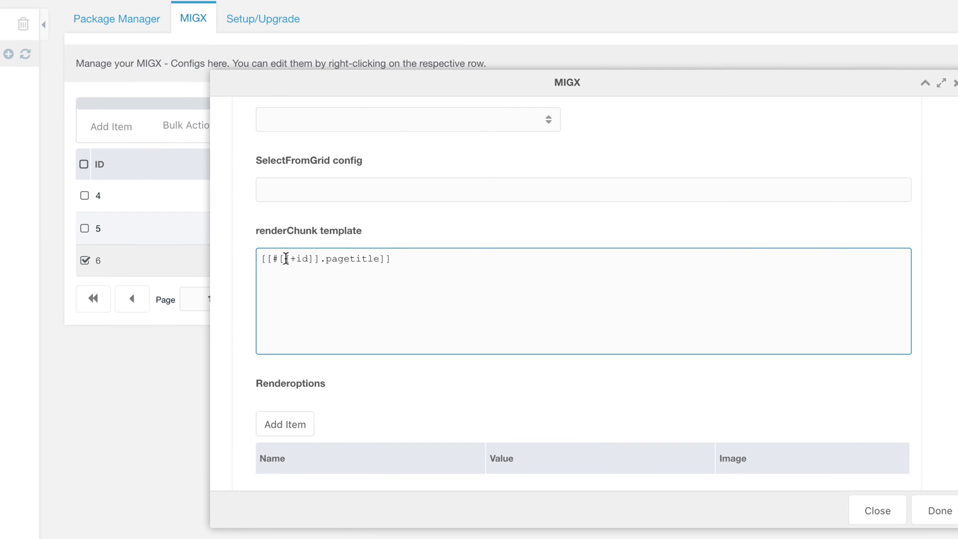
pyautogui.rightClick(289, 258)
pyautogui.click(278, 257)
pyautogui.moveTo(279, 258); pyautogui.dragTo(320, 258)
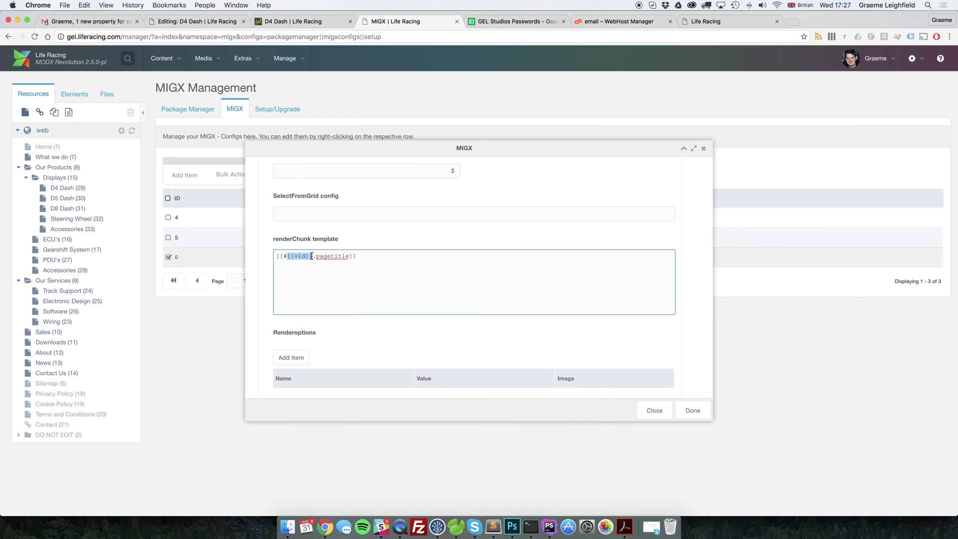
pyautogui.click(432, 265)
# Finish the new column, then review the Related Product formtab settings
pyautogui.click(694, 411)
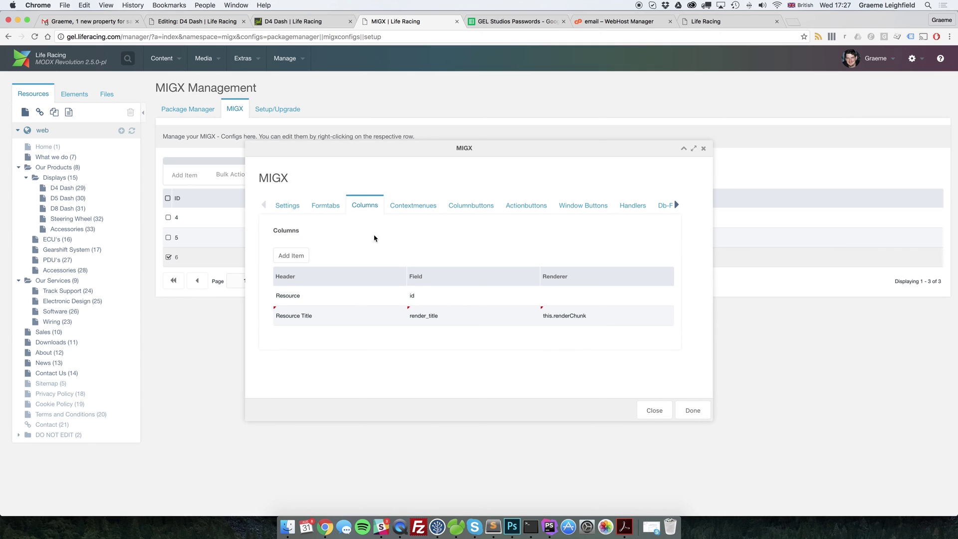
pyautogui.click(333, 206)
pyautogui.rightClick(333, 294)
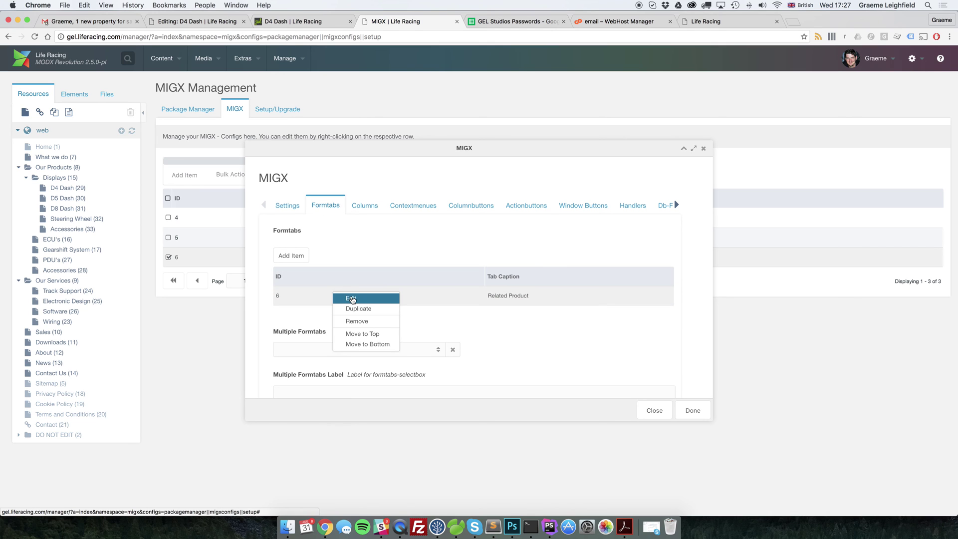
pyautogui.click(352, 298)
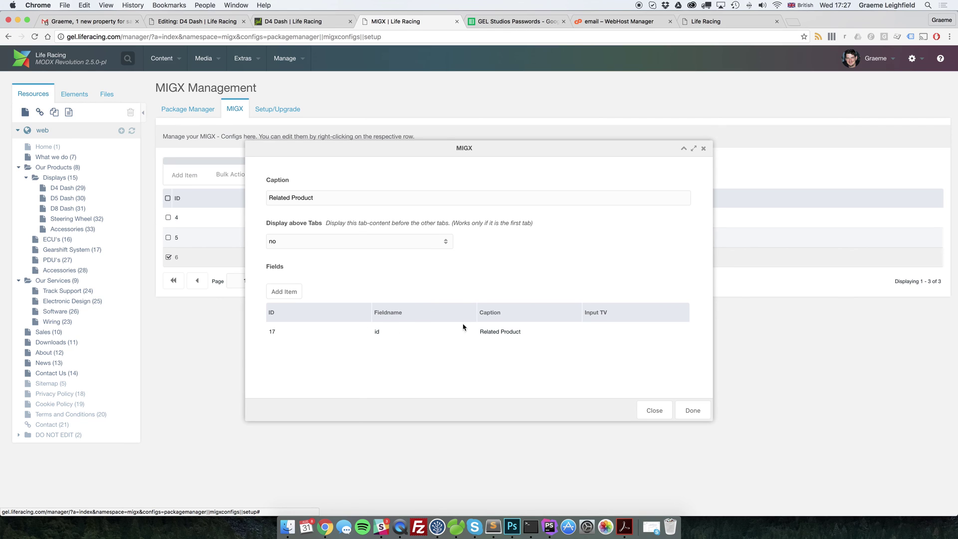
pyautogui.click(693, 410)
# Inspect the Resource Title column's renderer, showing the [[#[[+id]].pagetitle]] renderChunk template
pyautogui.click(365, 206)
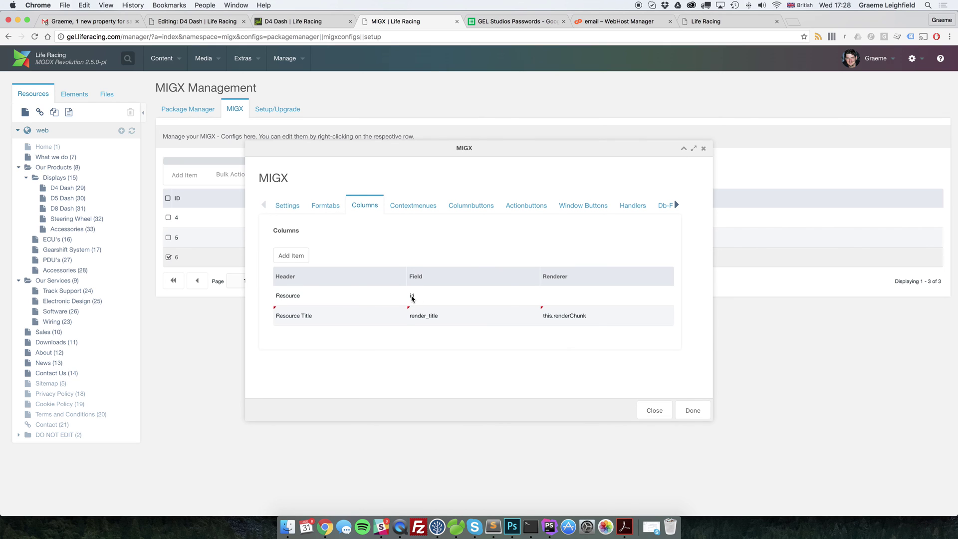
pyautogui.rightClick(457, 316)
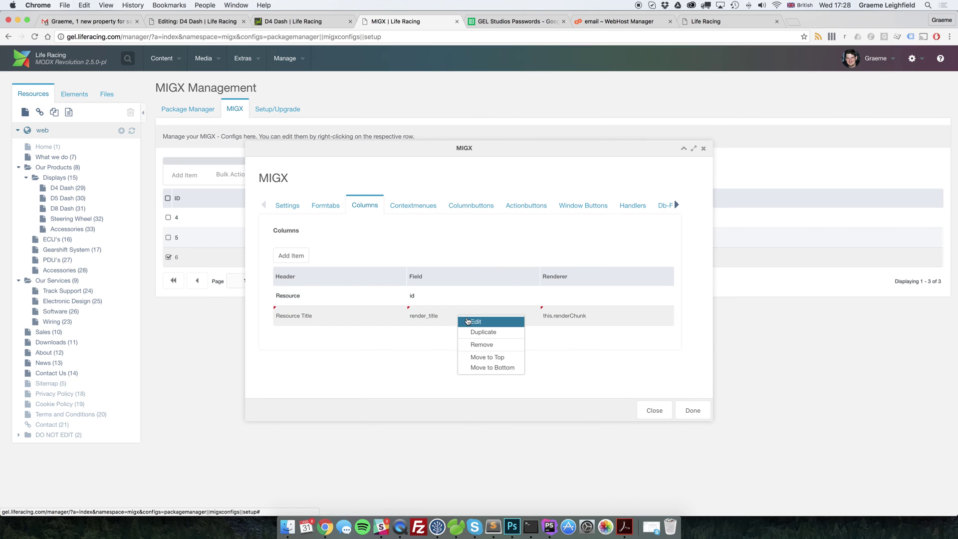
pyautogui.click(467, 321)
pyautogui.scroll(-3, 334, 253)
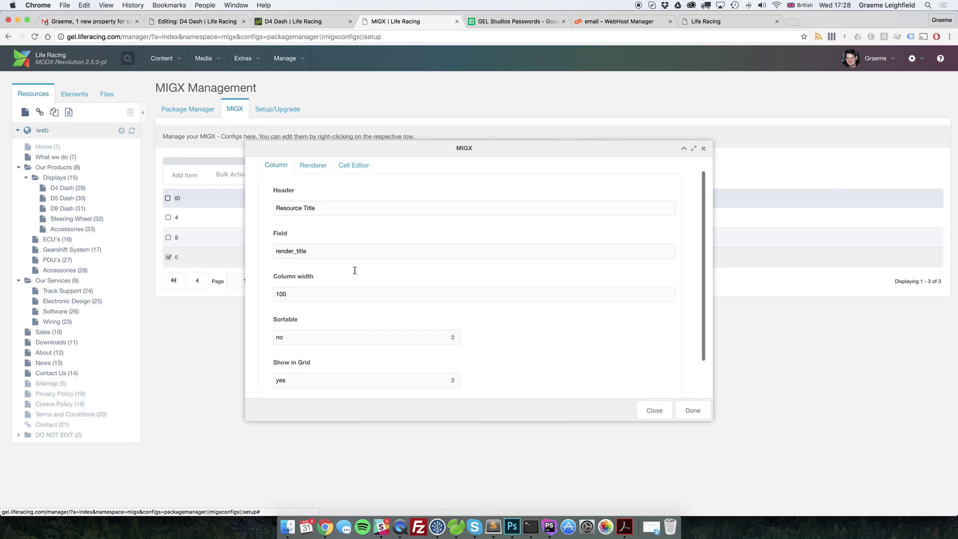
pyautogui.scroll(3, 354, 272)
pyautogui.click(353, 193)
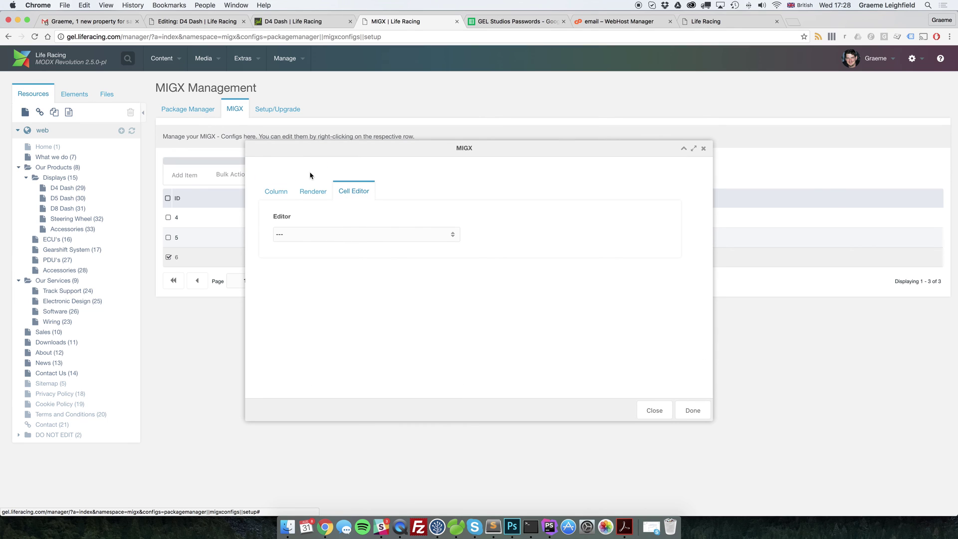
pyautogui.click(313, 191)
pyautogui.scroll(-8, 422, 304)
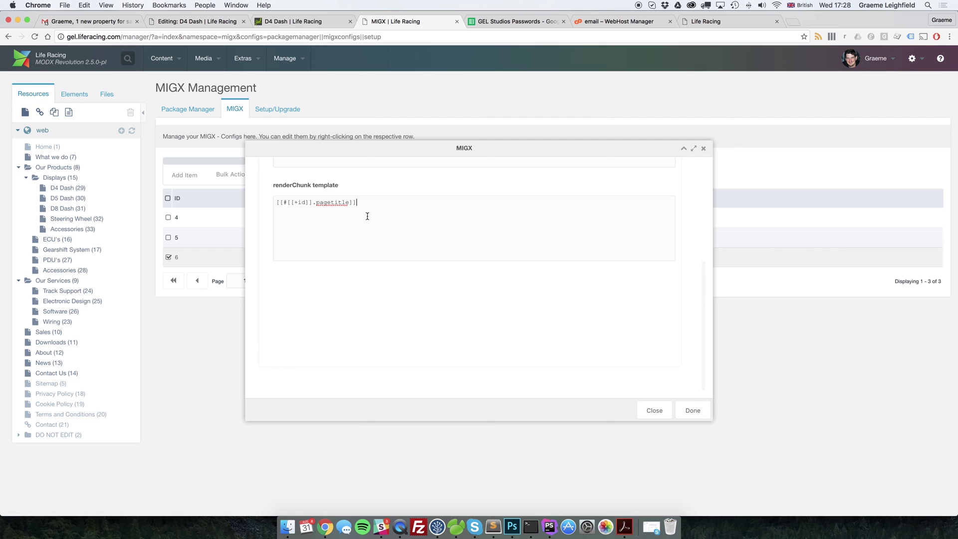
pyautogui.click(367, 216)
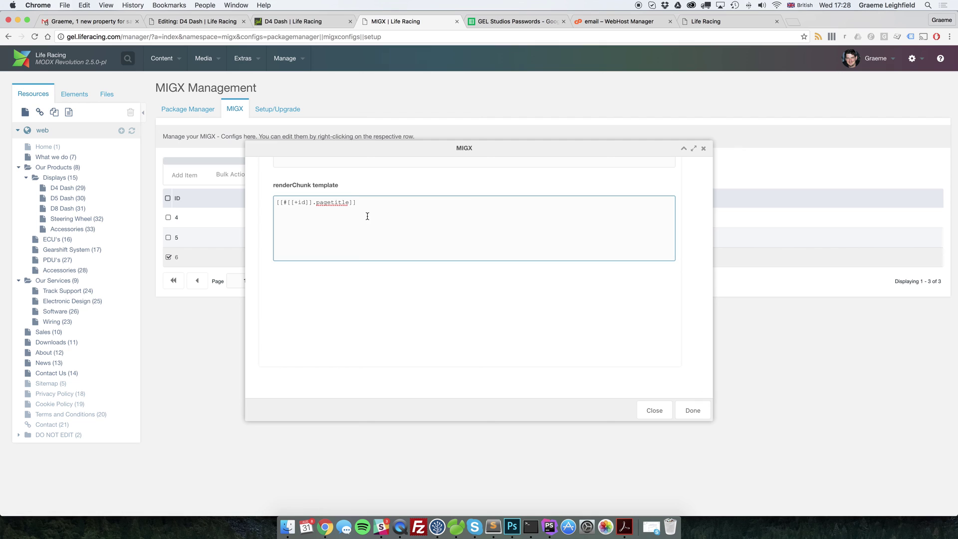
pyautogui.click(687, 408)
# Close the config, check D4 Dash's related list (D5 Dash, D8 Dash, Steering Wheel), then open MIGX management
pyautogui.click(690, 408)
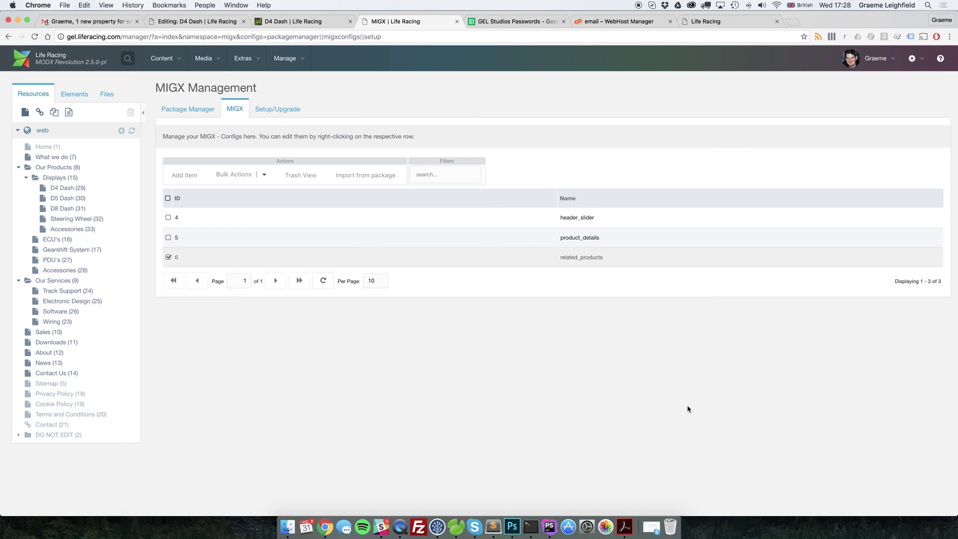
pyautogui.click(75, 187)
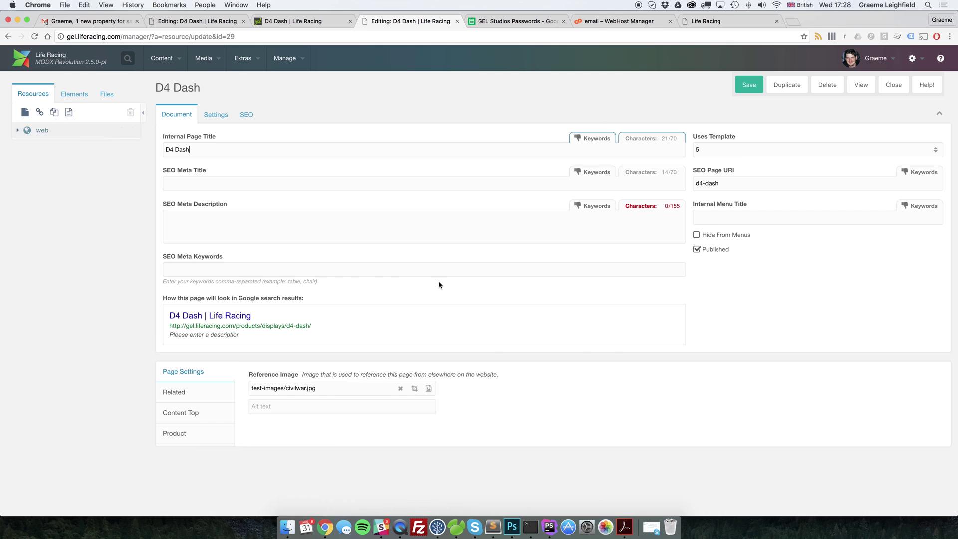
pyautogui.scroll(-1, 565, 396)
pyautogui.click(181, 373)
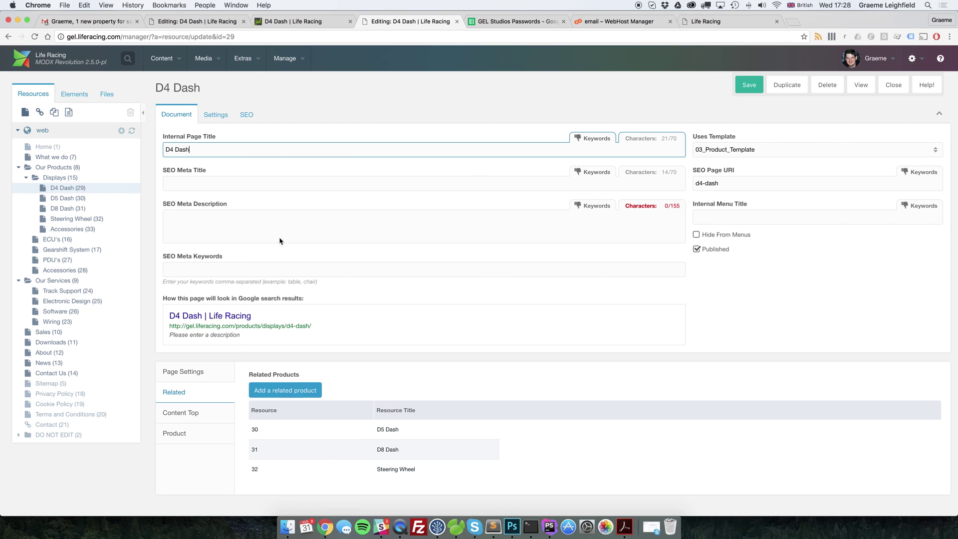
pyautogui.moveTo(248, 62)
pyautogui.click(244, 140)
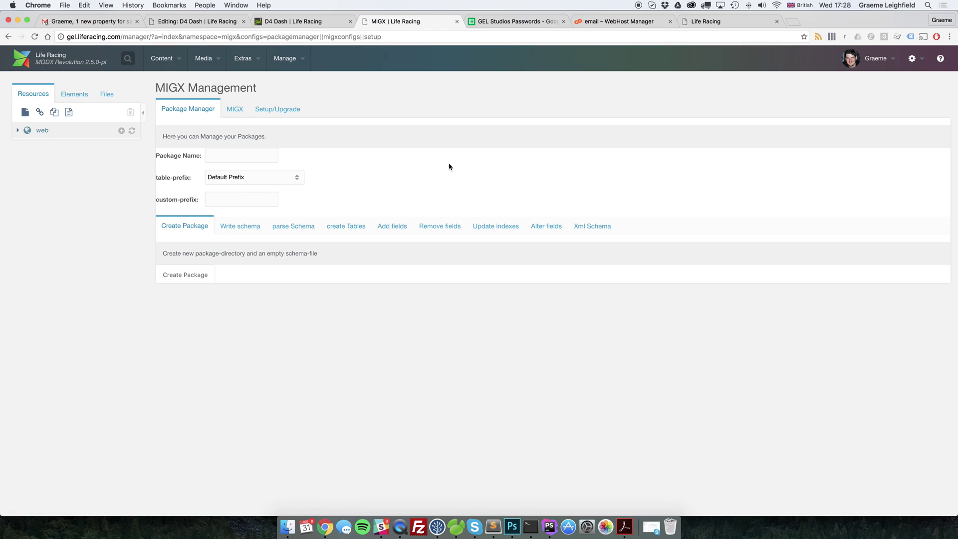
# Open the Resource column of the related_products MIGX config for editing
pyautogui.click(235, 111)
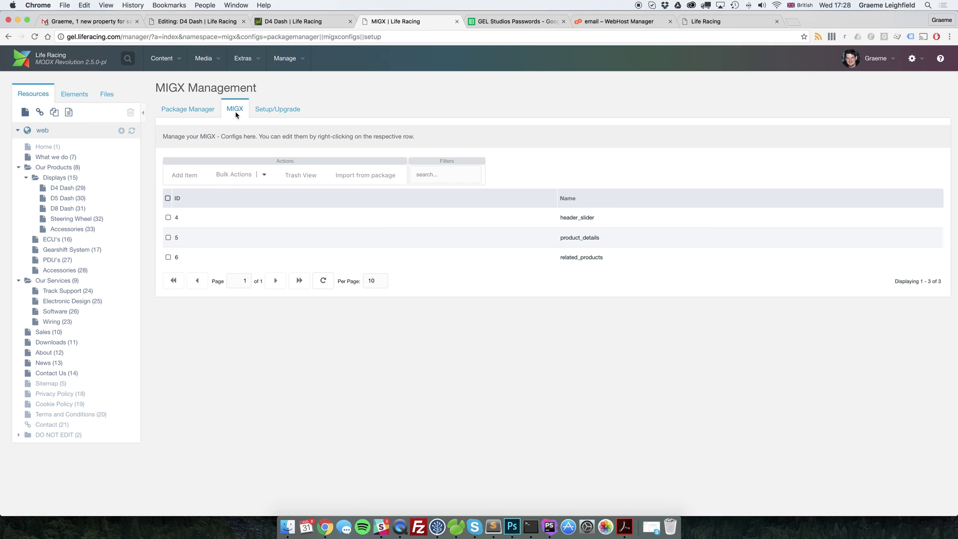
pyautogui.rightClick(498, 254)
pyautogui.click(510, 259)
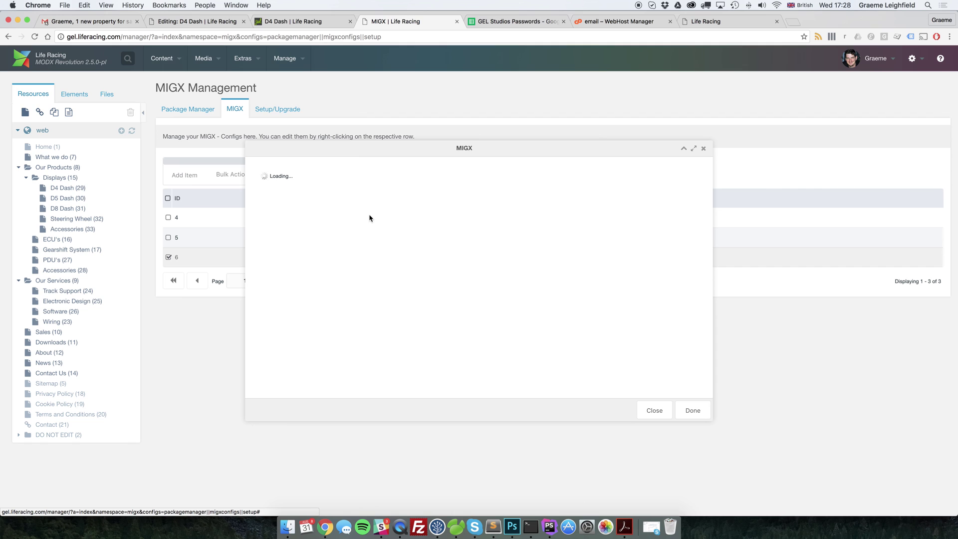
pyautogui.click(361, 209)
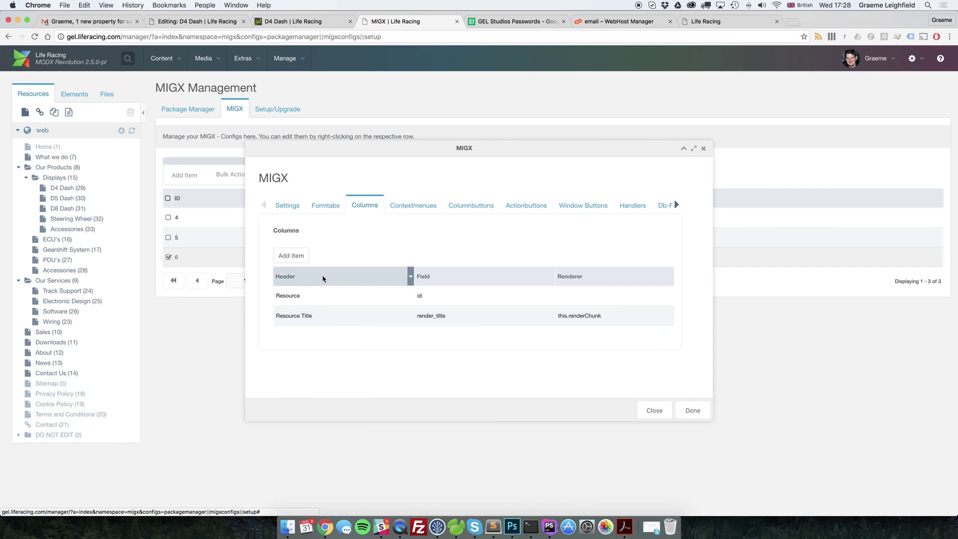
pyautogui.rightClick(357, 296)
pyautogui.click(377, 299)
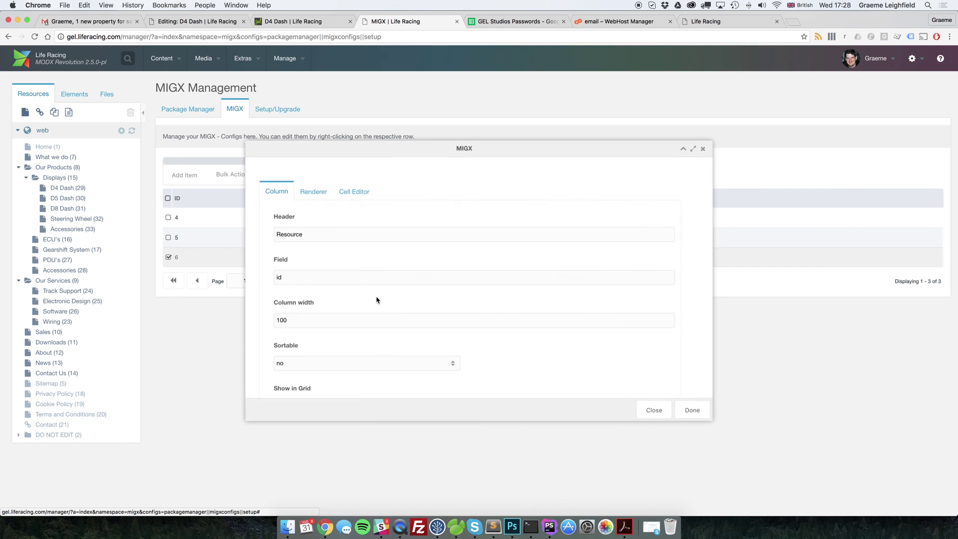
# Set the Resource column's Show in Grid to no, save the config, and reopen D4 Dash
pyautogui.scroll(-3, 394, 298)
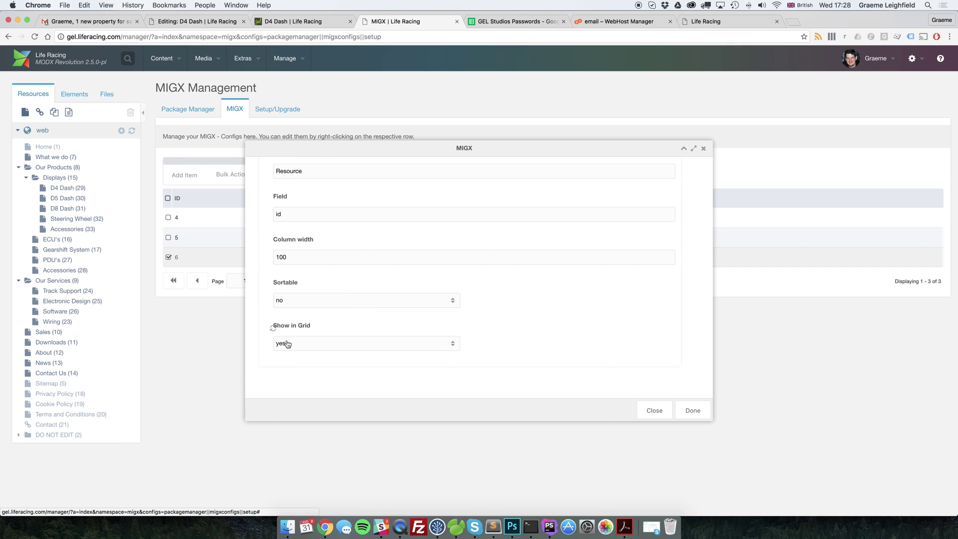
pyautogui.click(312, 343)
pyautogui.click(298, 368)
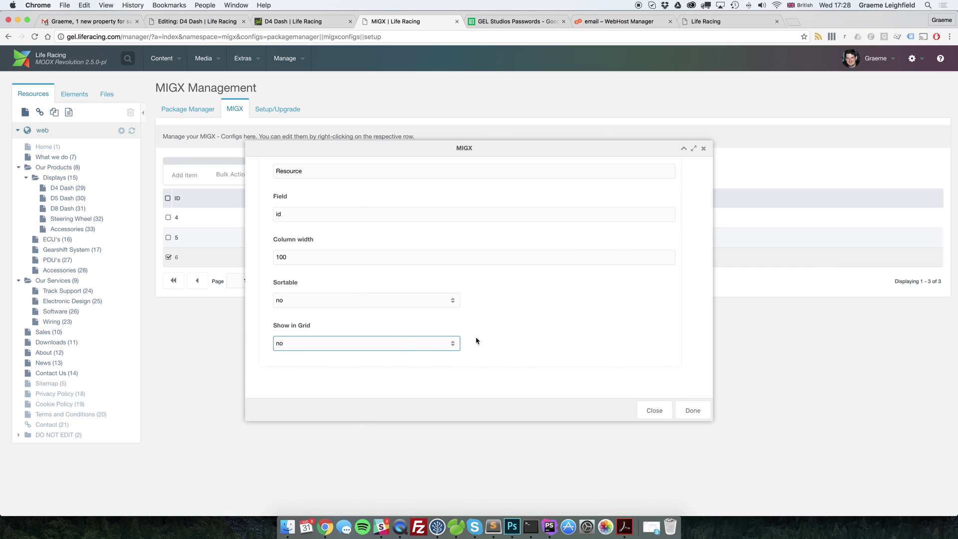
pyautogui.click(692, 410)
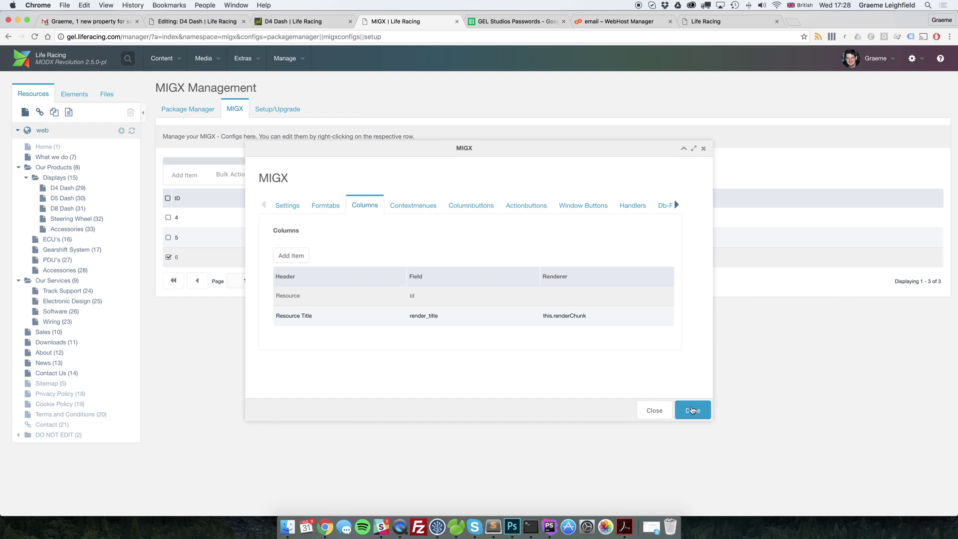
pyautogui.click(692, 410)
pyautogui.click(68, 187)
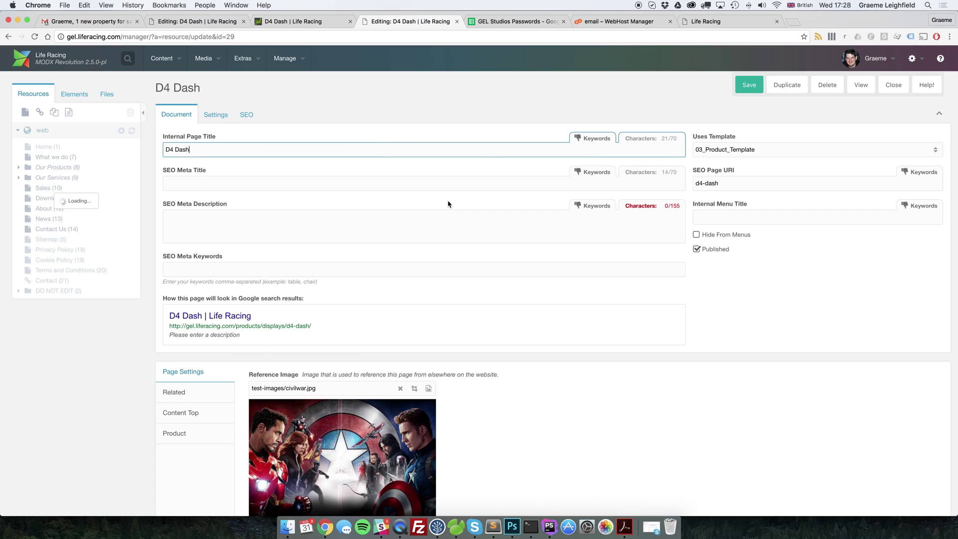
# On D4 Dash's Related tab, replace the D5 Dash entry with Accessories (28)
pyautogui.click(202, 390)
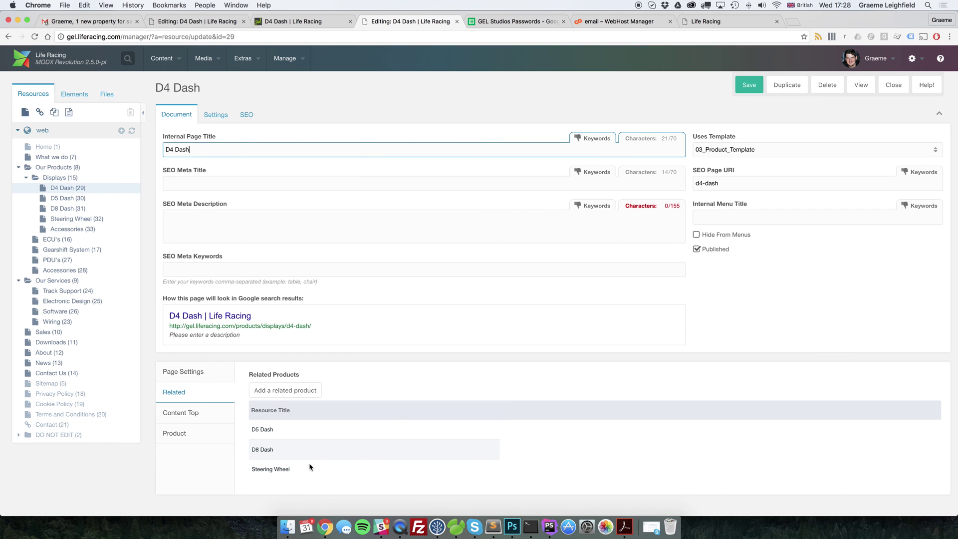
pyautogui.rightClick(310, 435)
pyautogui.click(323, 440)
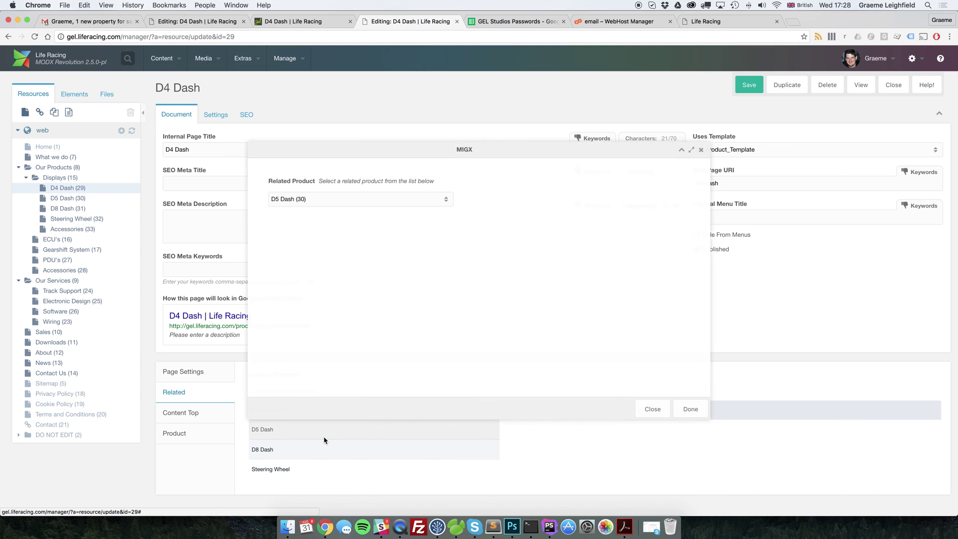
pyautogui.click(364, 198)
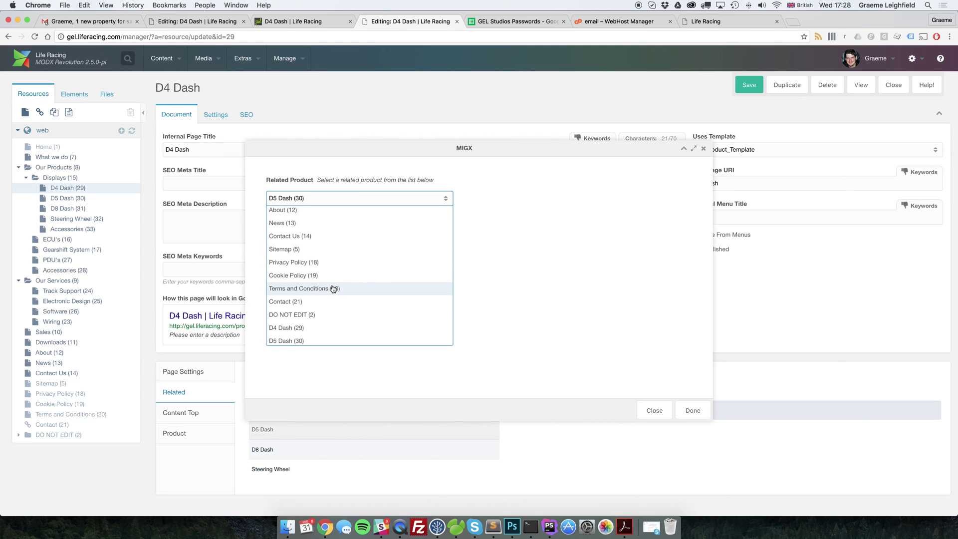
pyautogui.scroll(5, 332, 286)
pyautogui.scroll(-2, 311, 277)
pyautogui.scroll(-8, 316, 275)
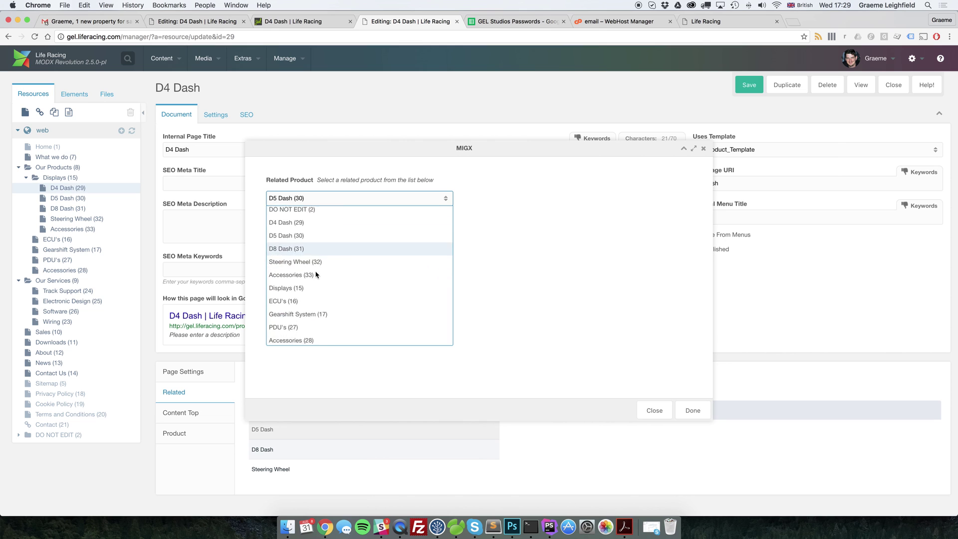
pyautogui.click(316, 263)
pyautogui.click(691, 409)
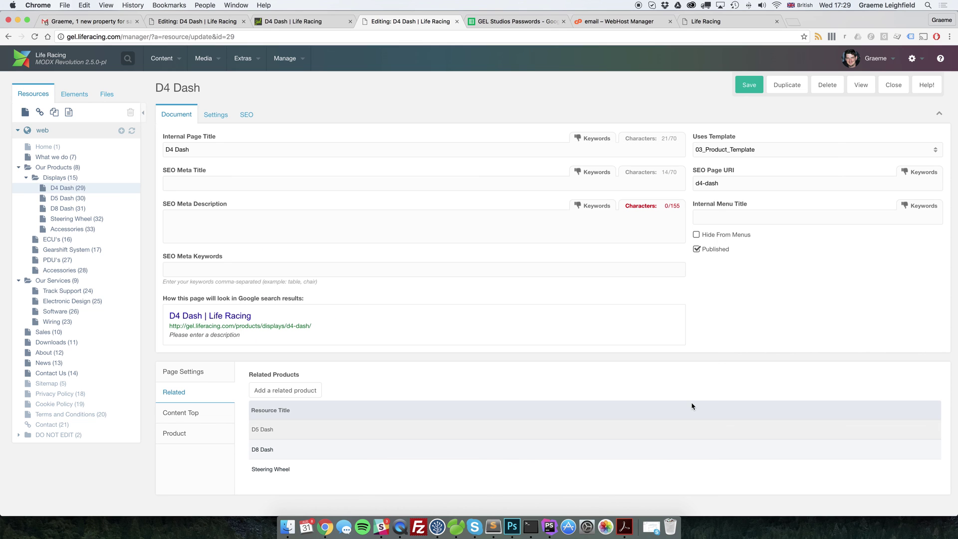